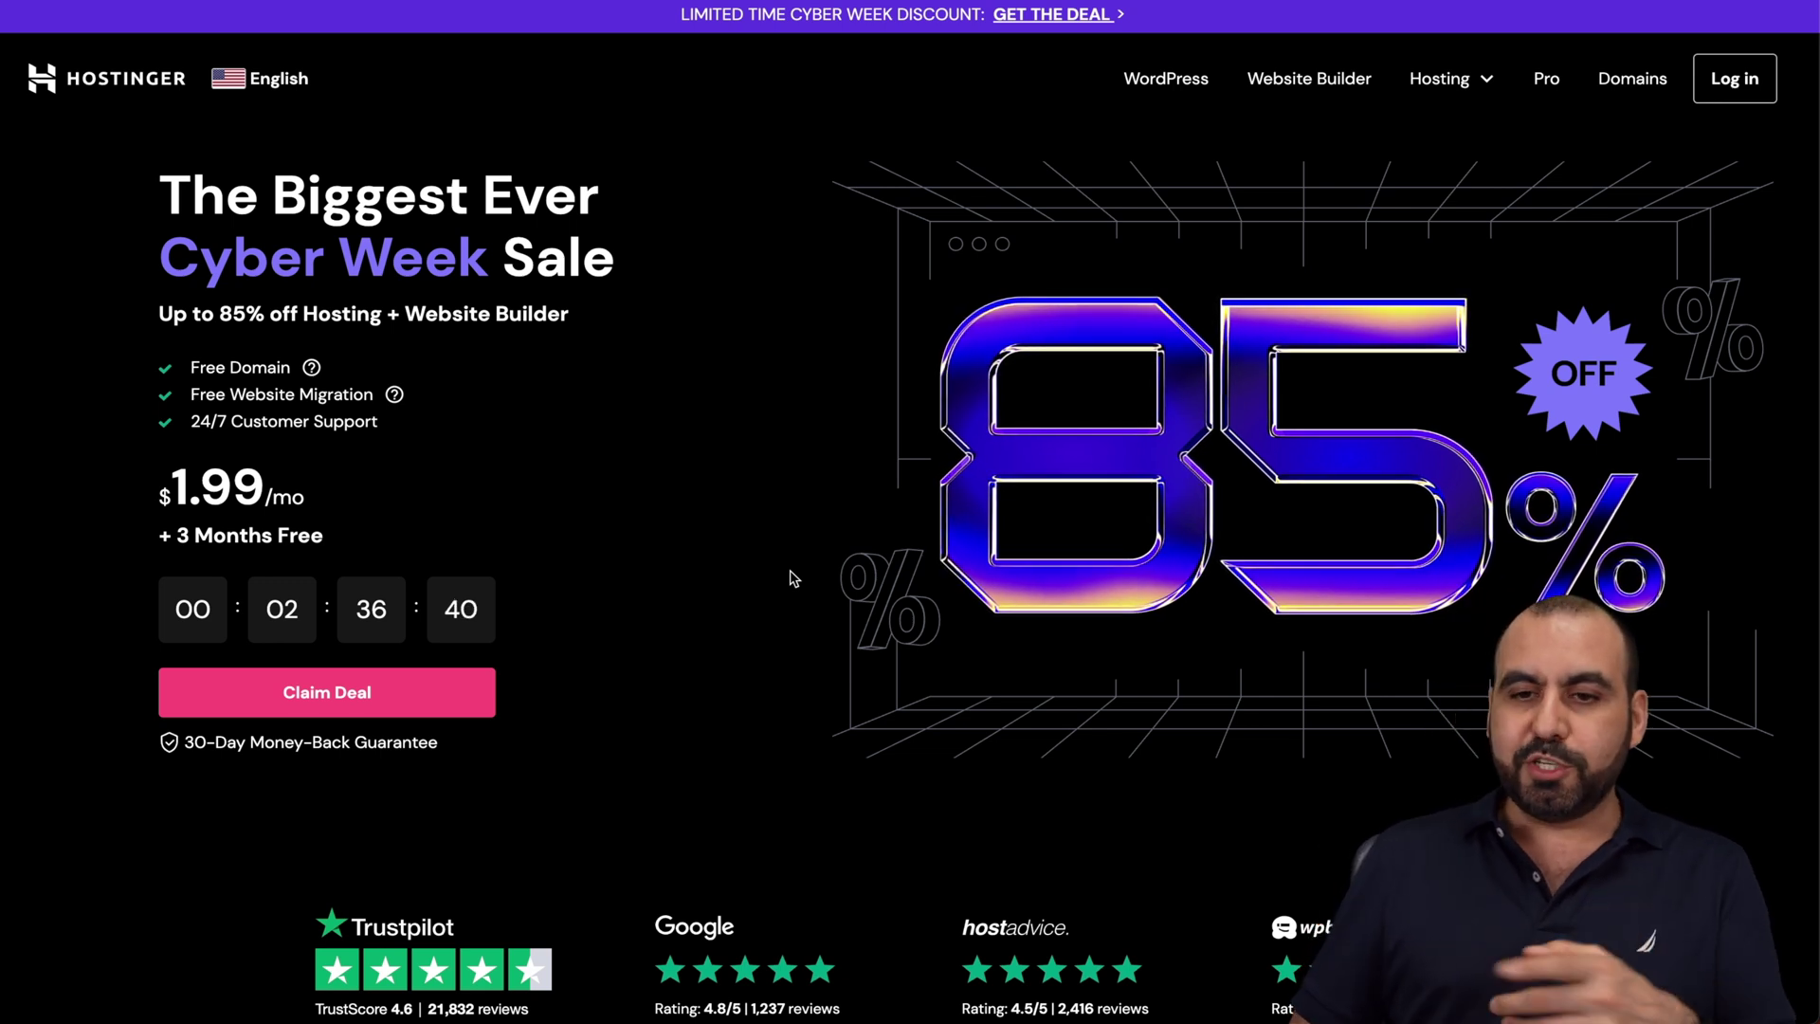
# Step: Go to Hostinger's VPS Hosting plans and add the KVM 2 plan to the cart
pyautogui.moveTo(1466, 97)
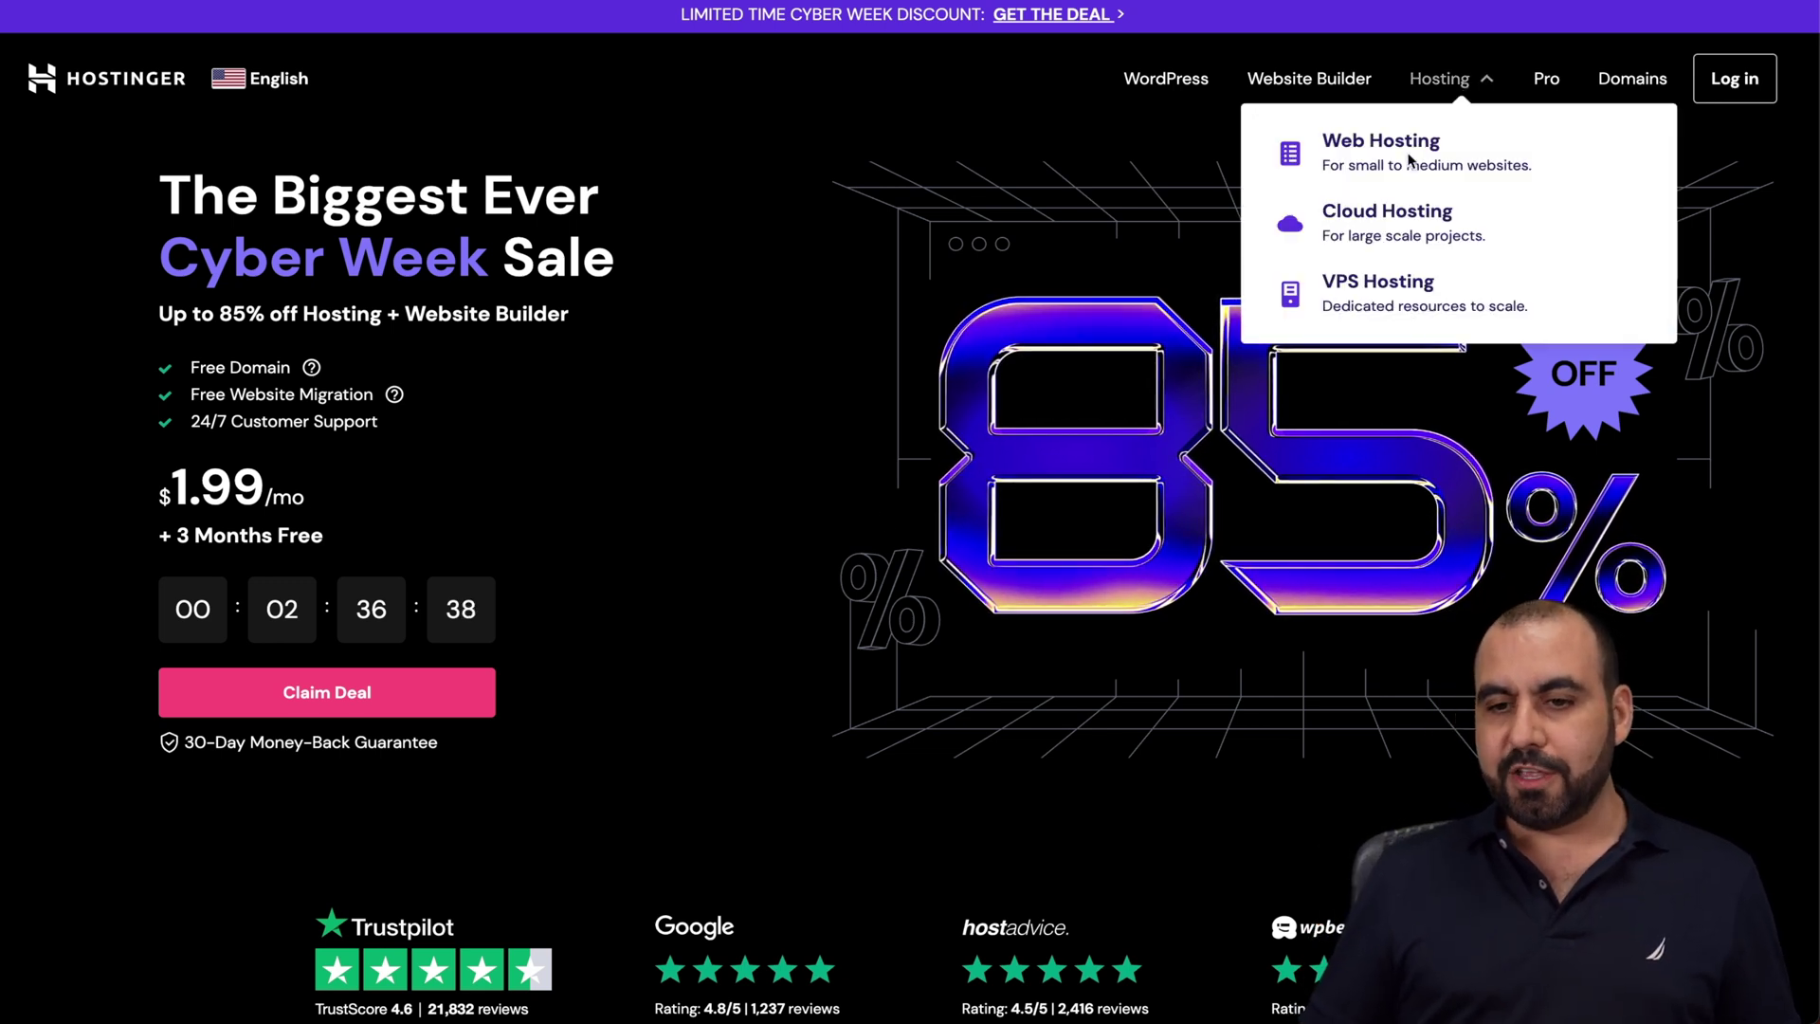
pyautogui.click(1379, 299)
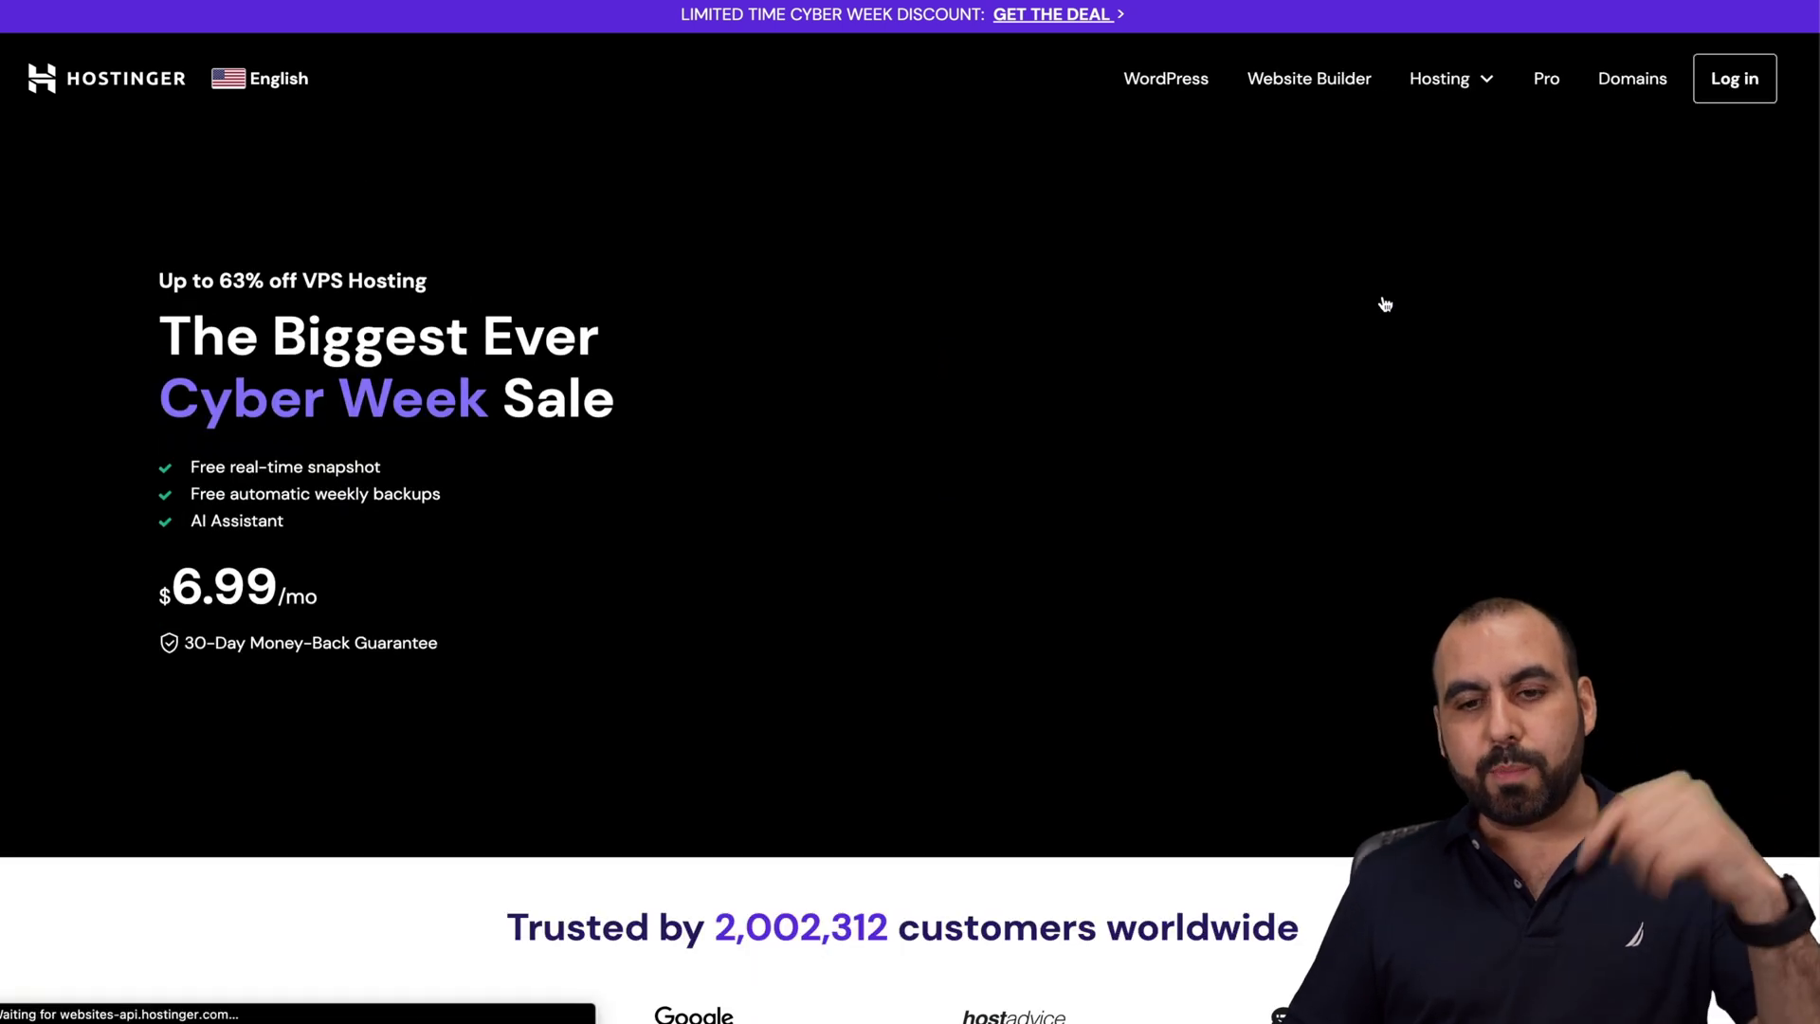
pyautogui.scroll(-4, 1007, 560)
pyautogui.scroll(-10, 1006, 559)
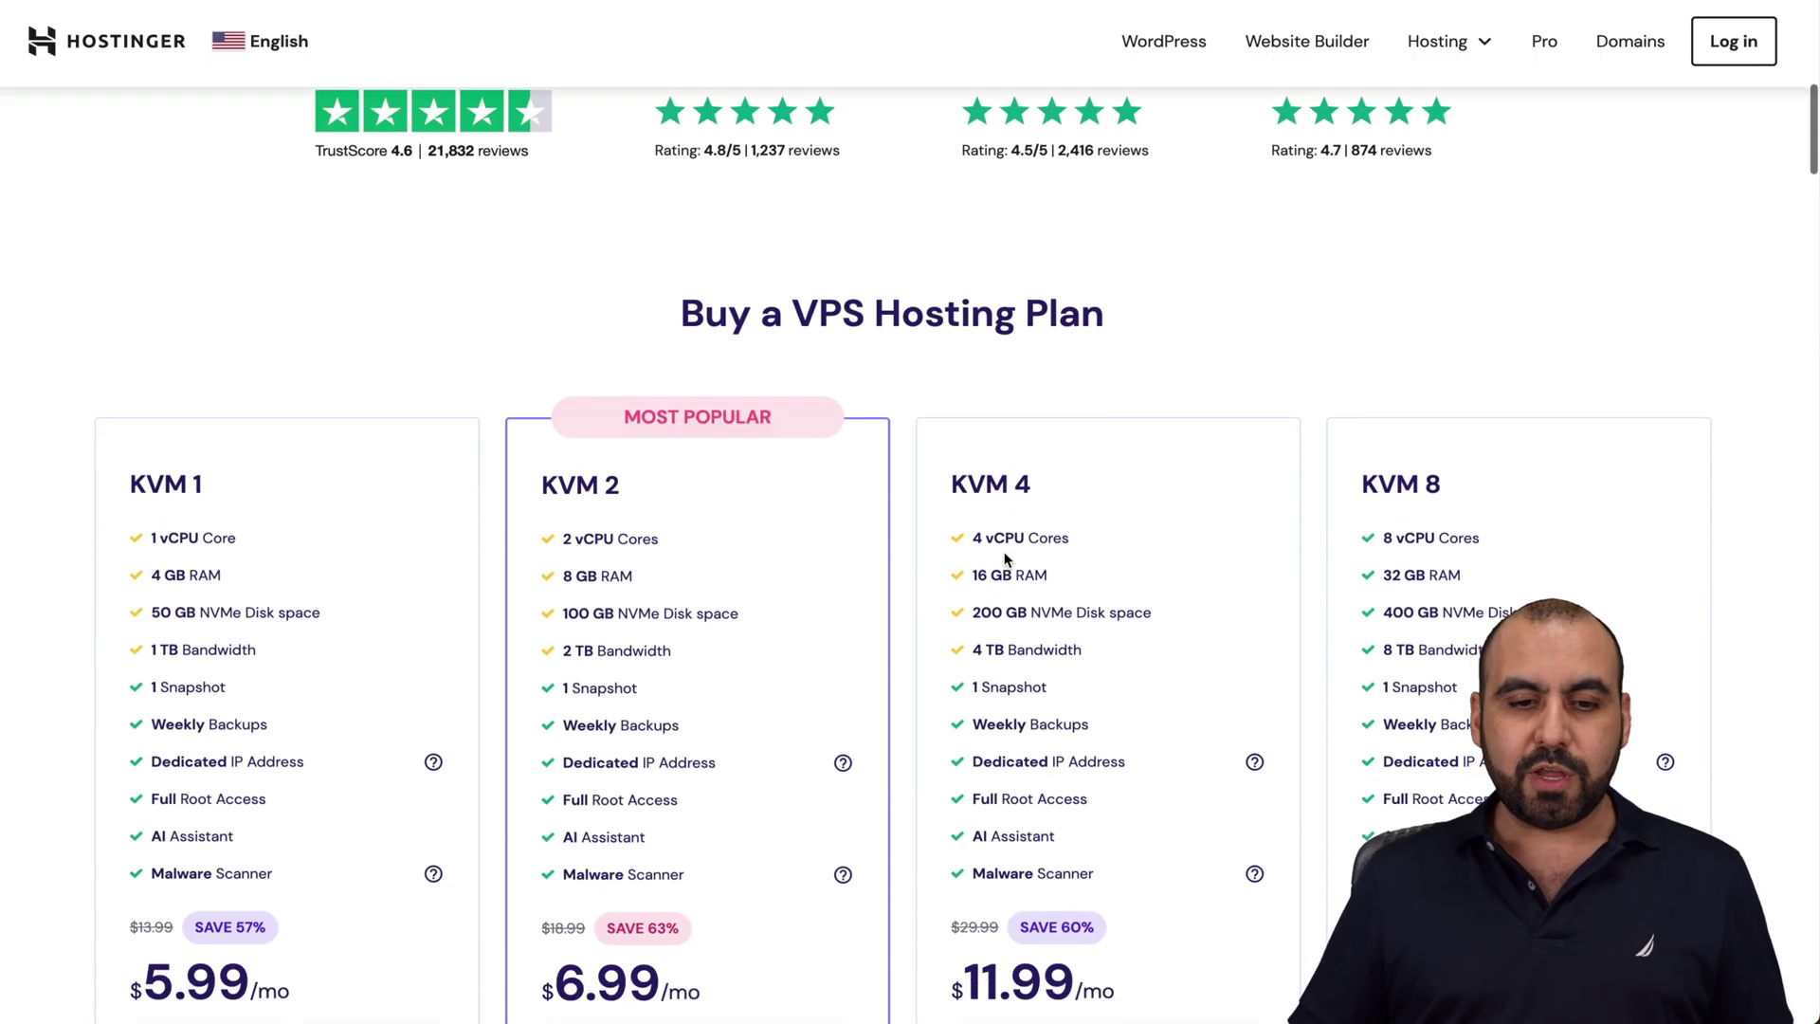
pyautogui.scroll(2, 1004, 553)
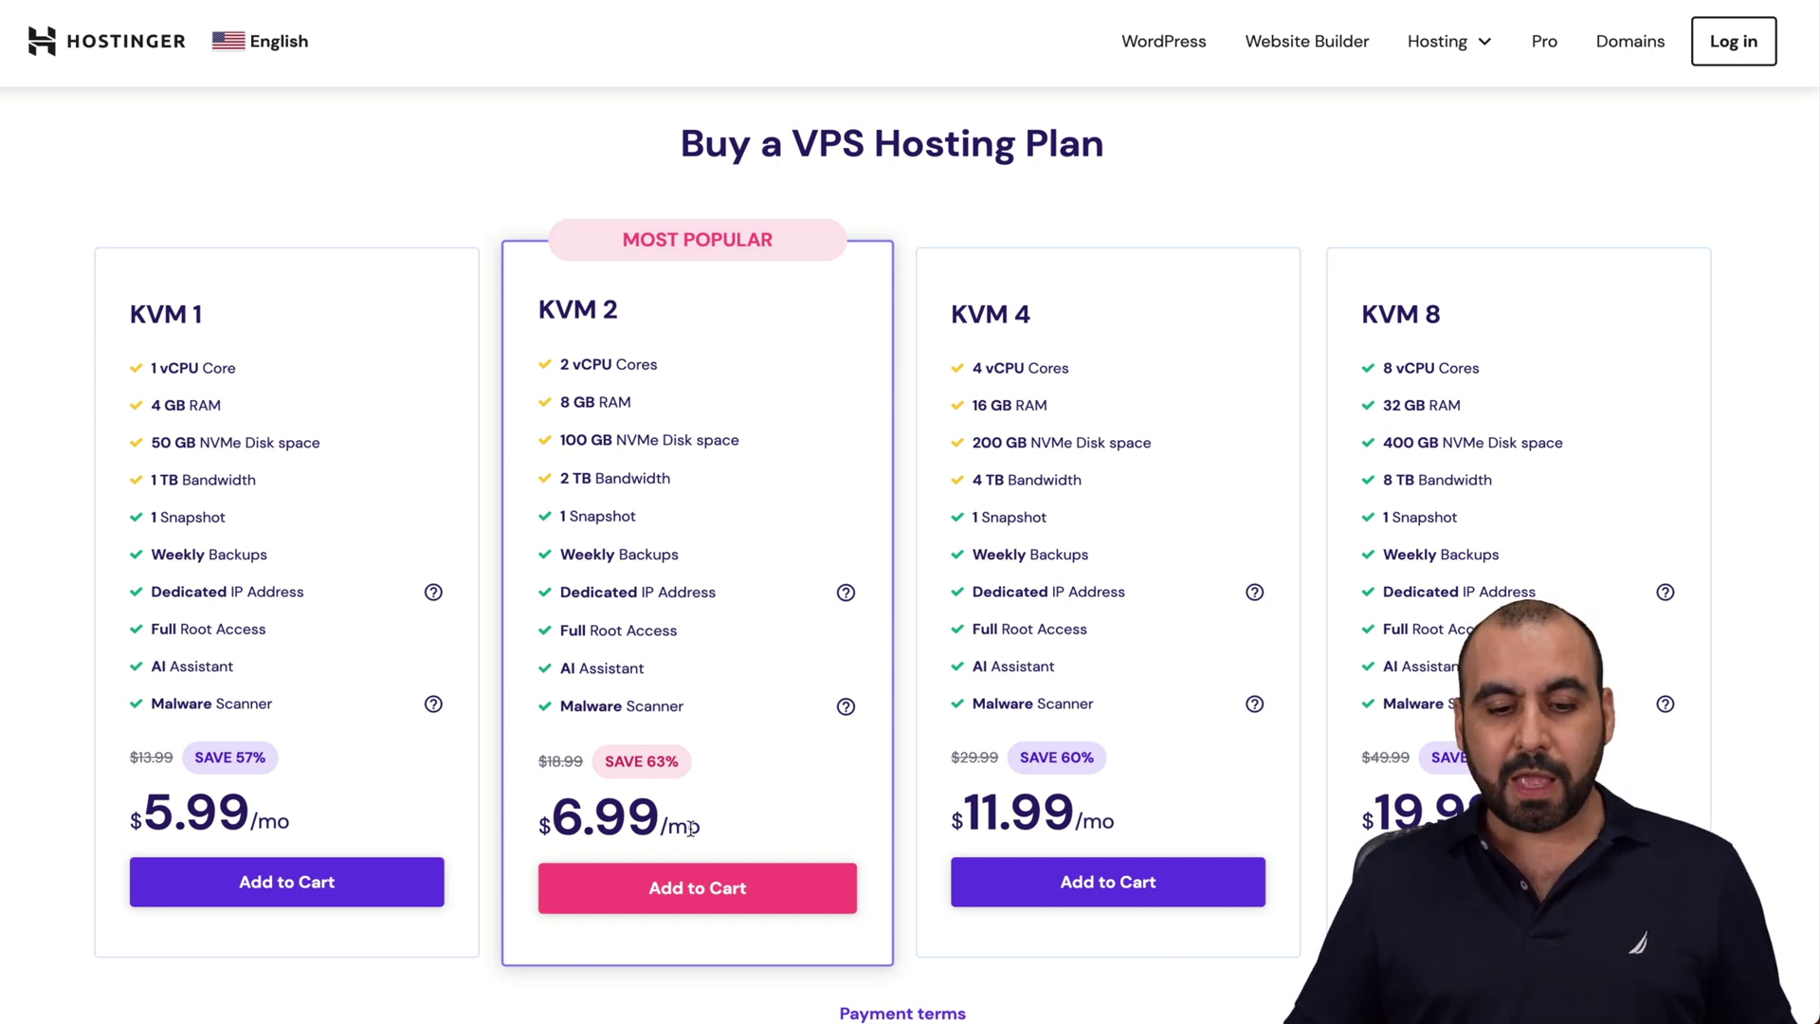
pyautogui.click(697, 888)
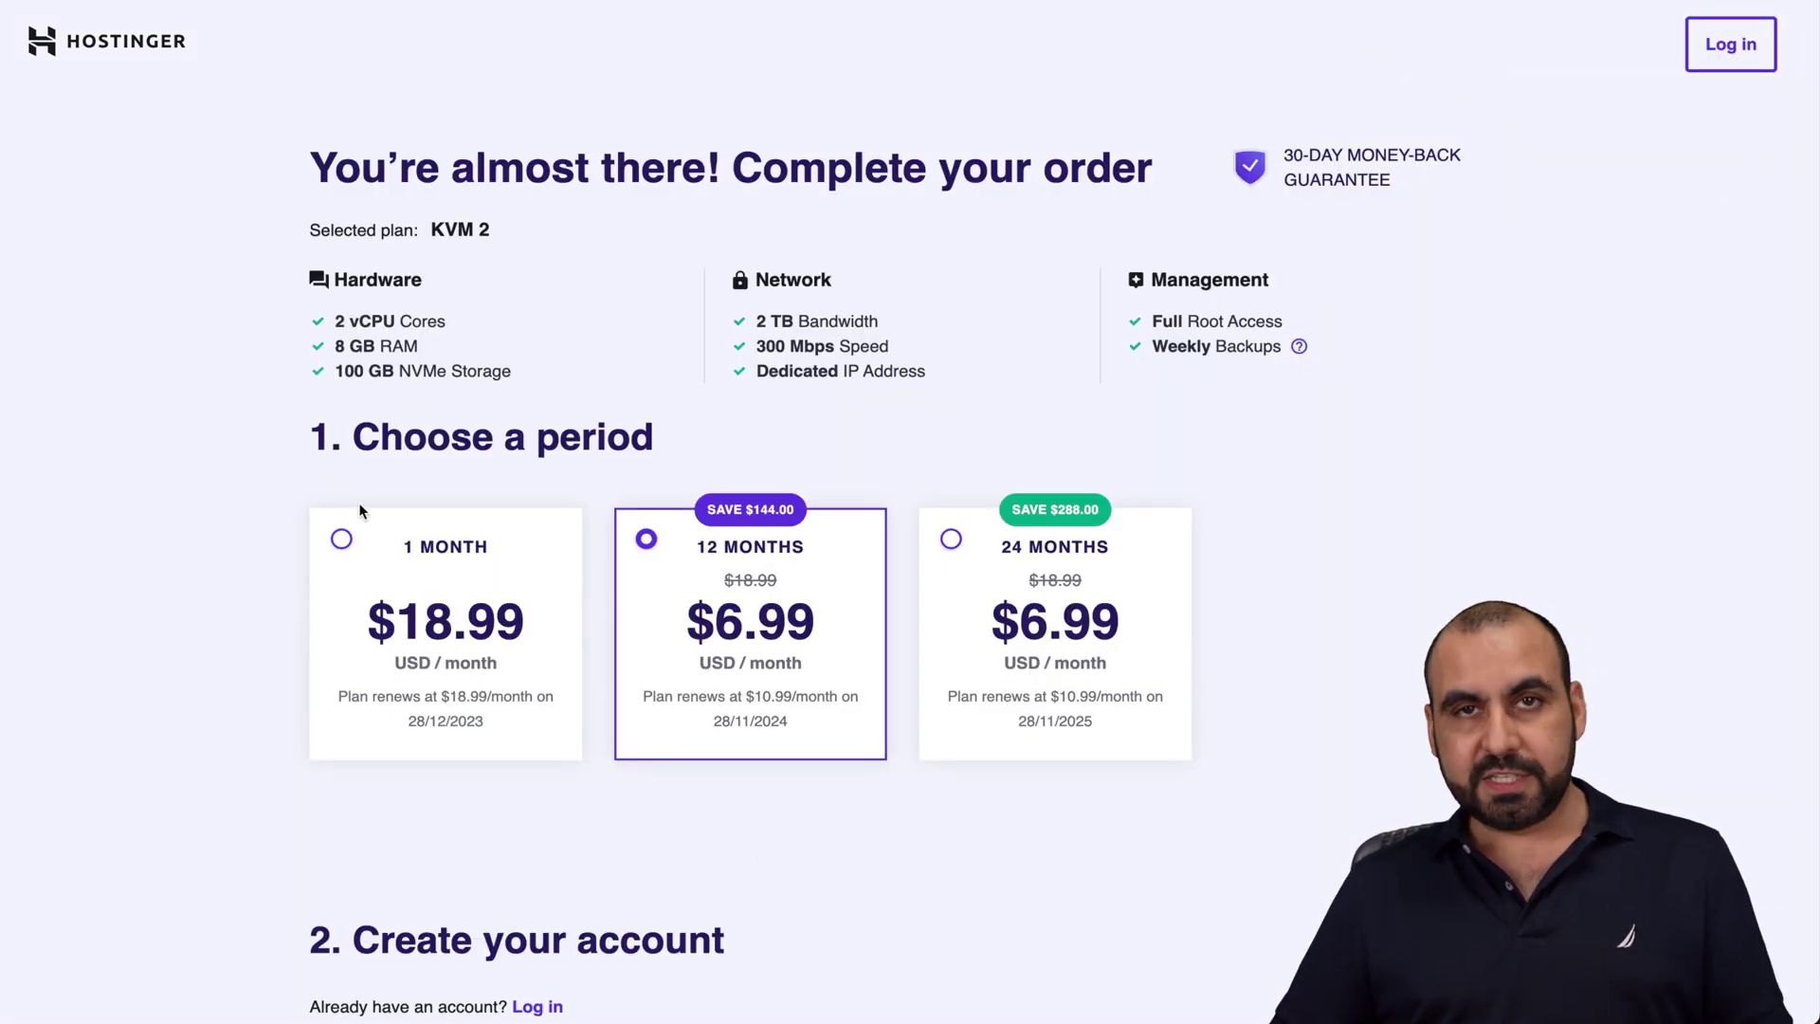
# Step: Choose the 24-month billing period for the KVM 2 order
pyautogui.click(951, 542)
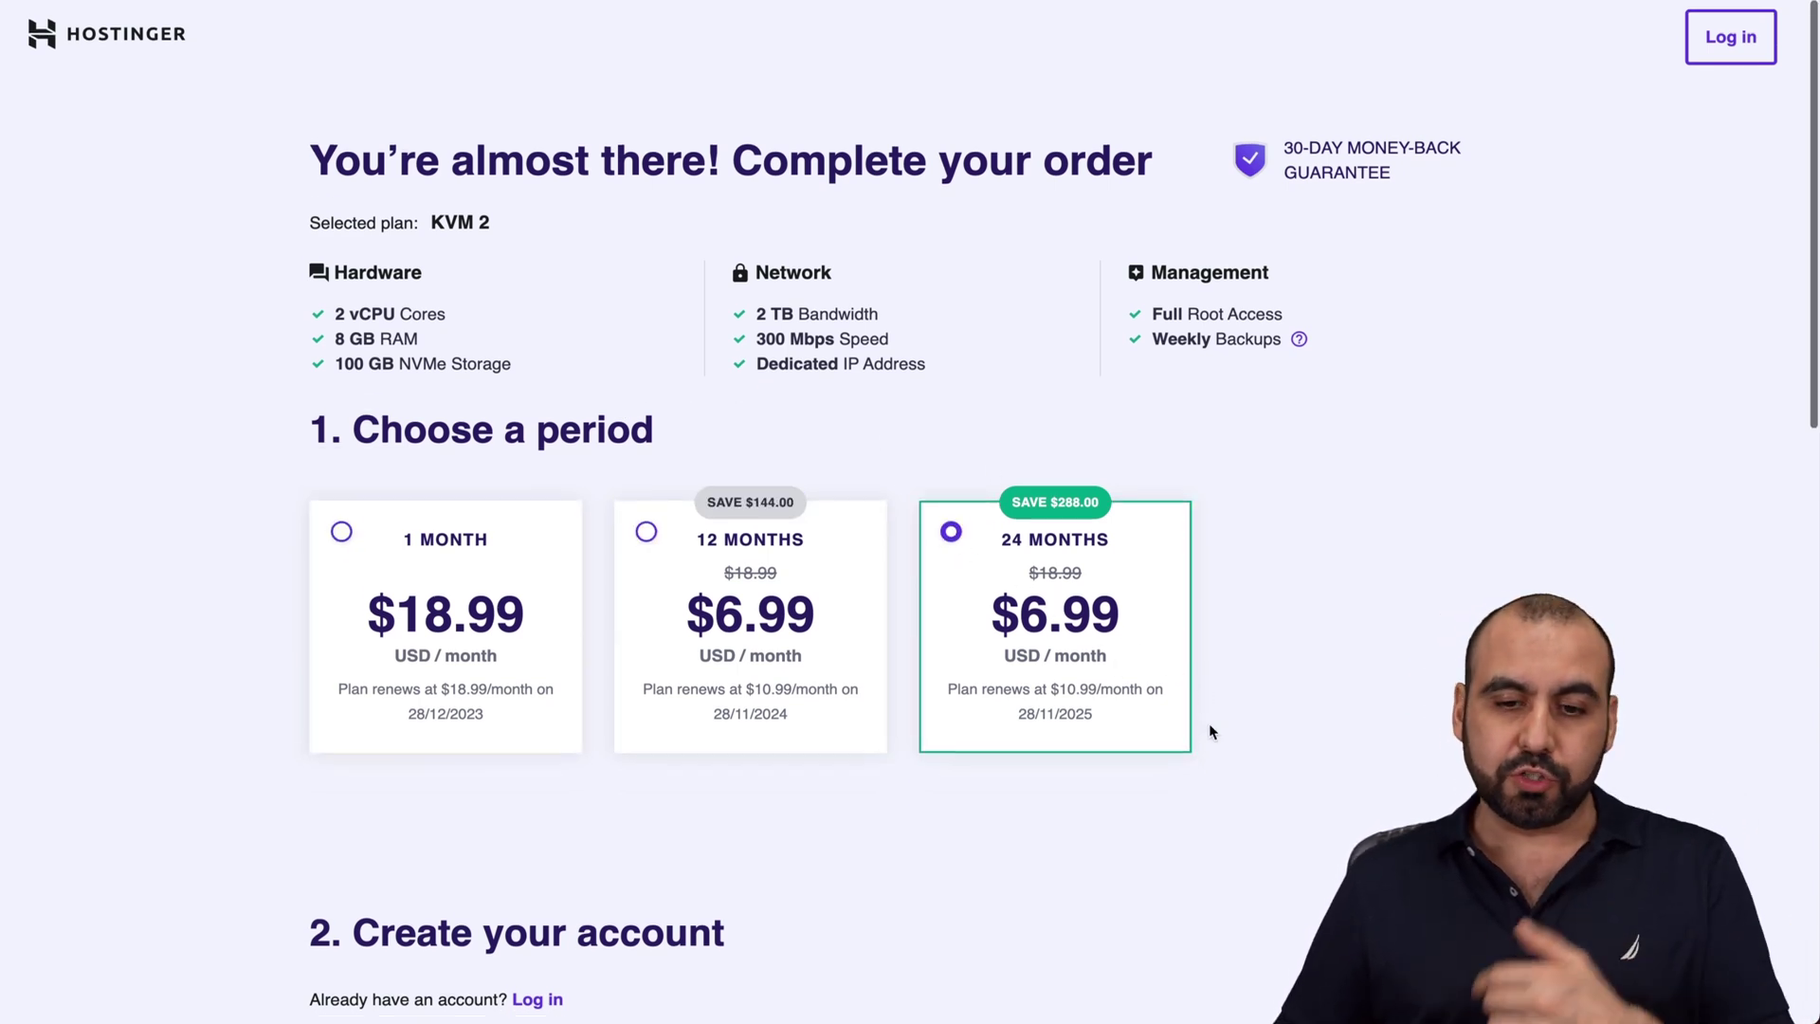
pyautogui.scroll(-10, 1210, 730)
pyautogui.scroll(-5, 1210, 730)
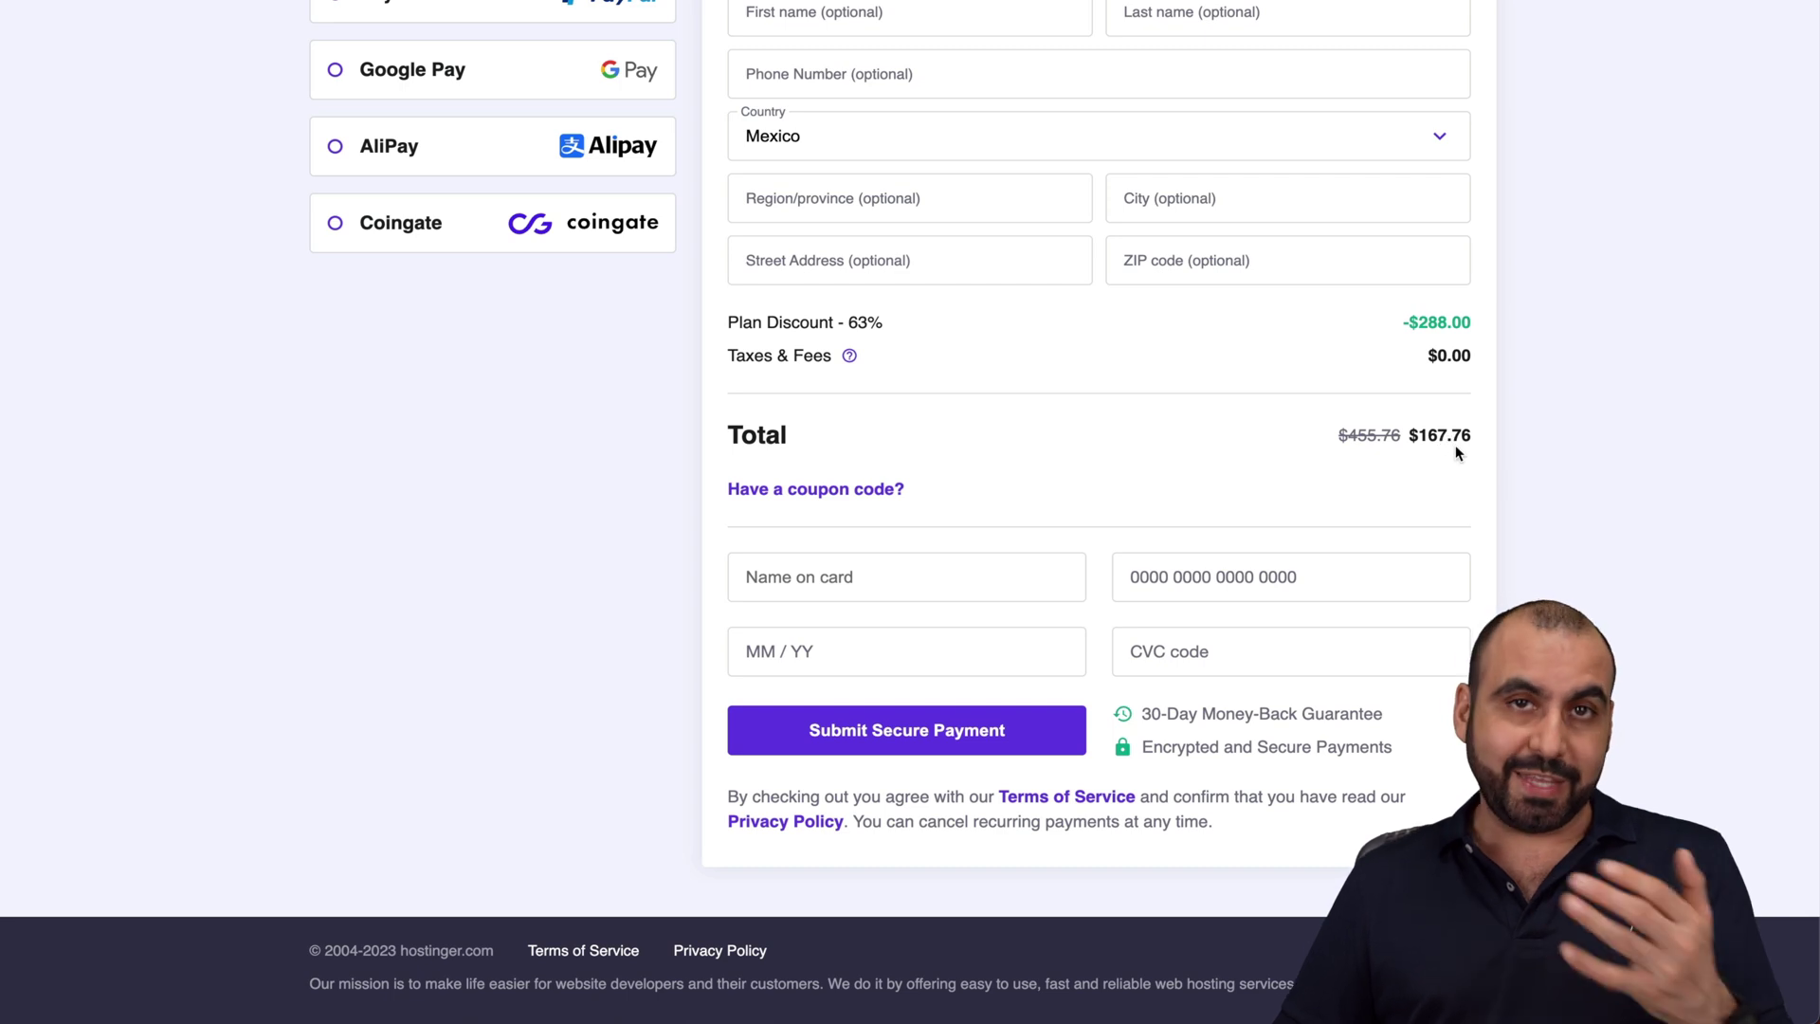
# Step: Apply coupon code SAASMASTER, bringing the total down to $150.98
pyautogui.click(846, 487)
pyautogui.click(873, 536)
pyautogui.write('S')
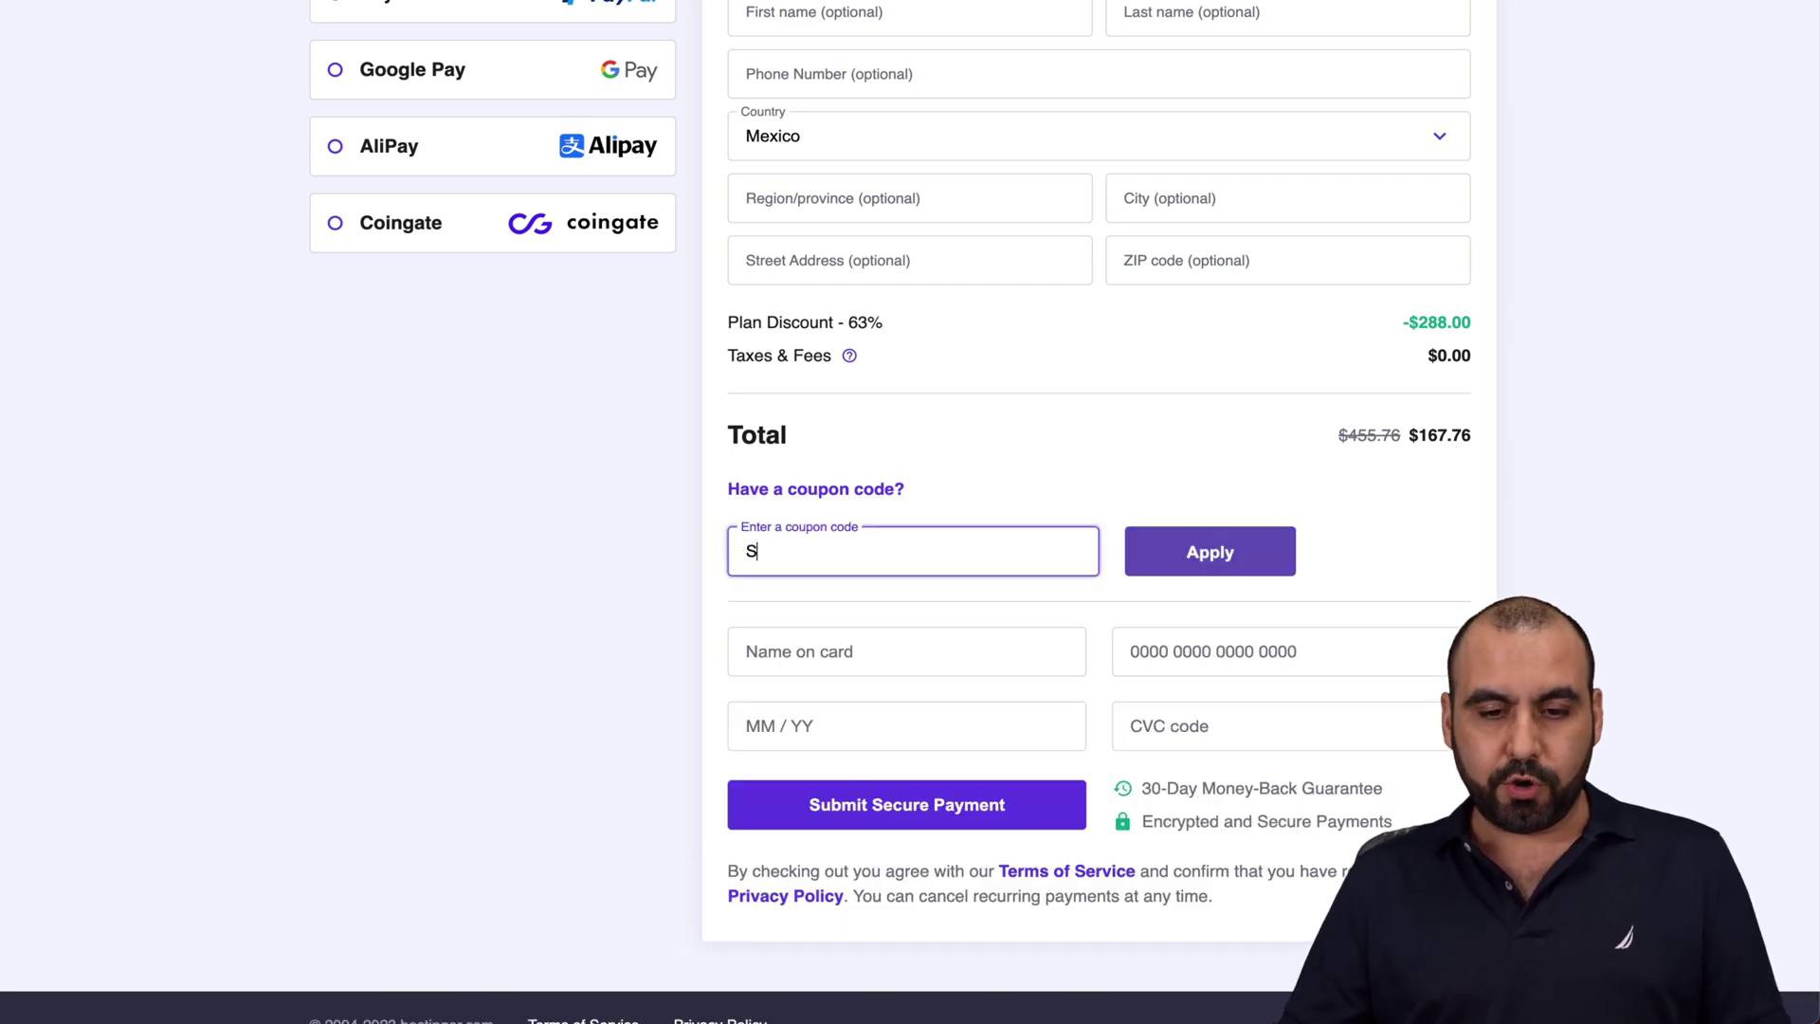
pyautogui.write('AASMASTER')
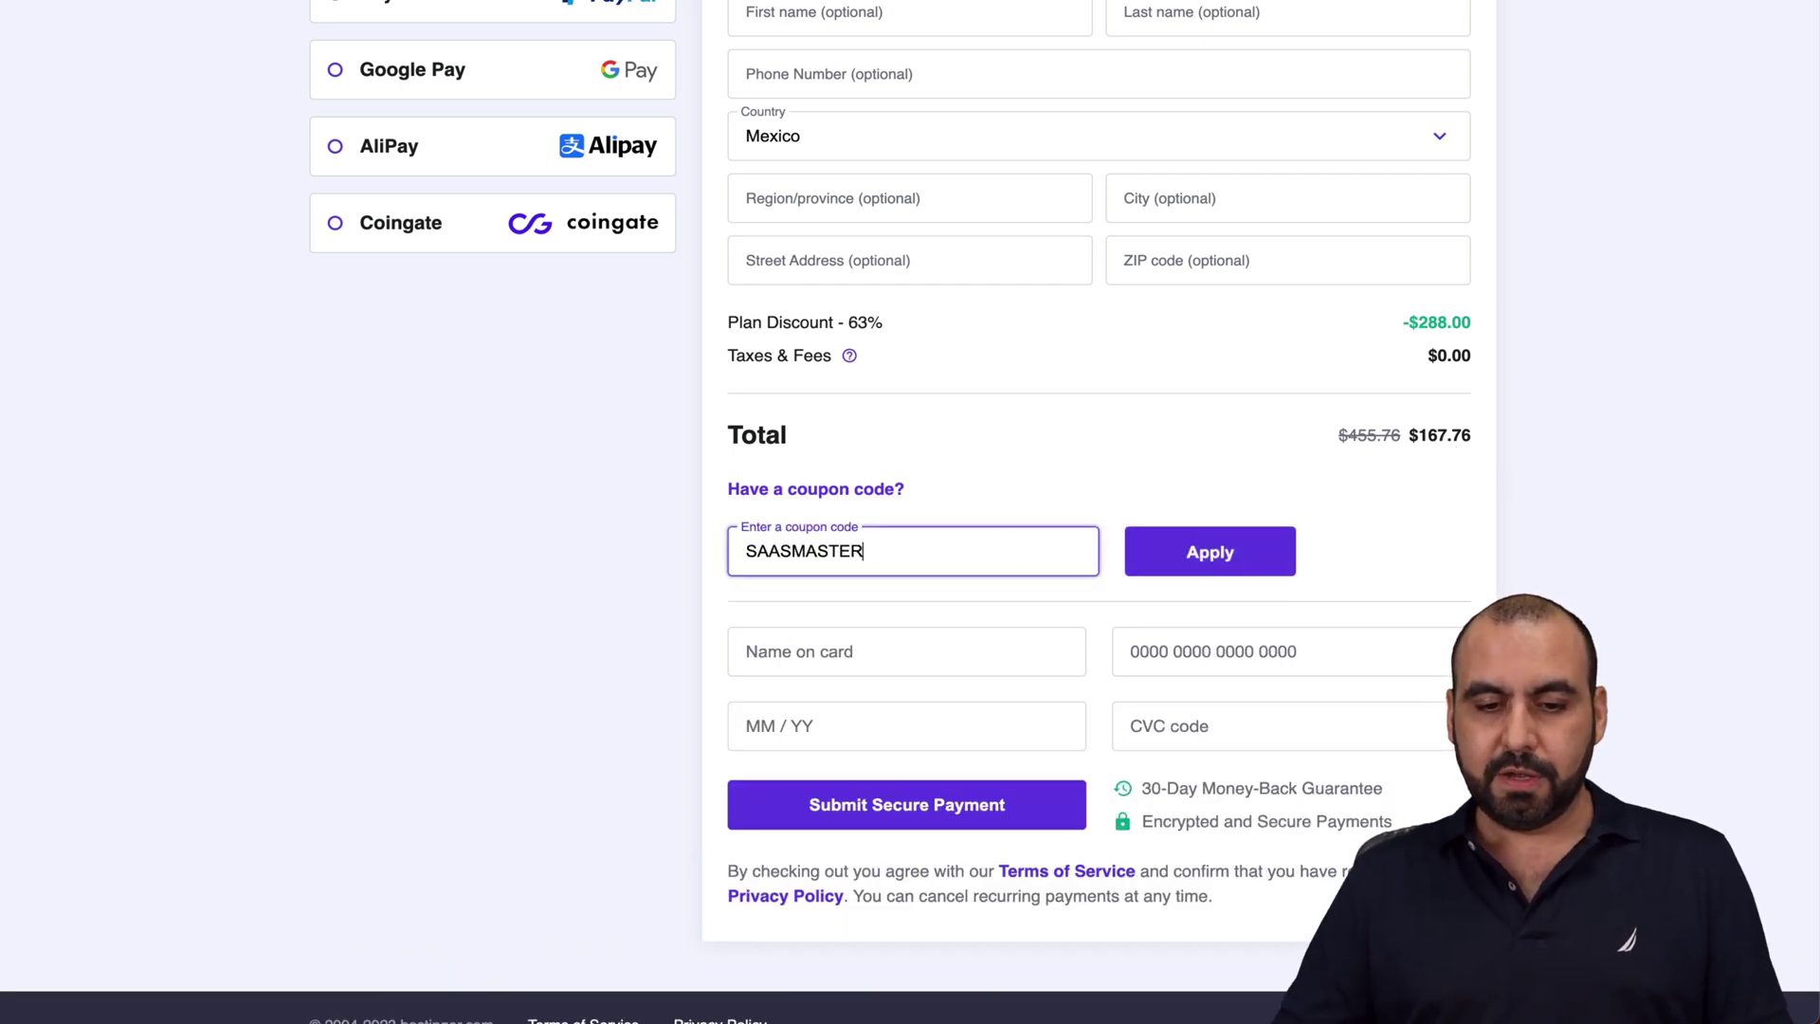
pyautogui.click(1252, 563)
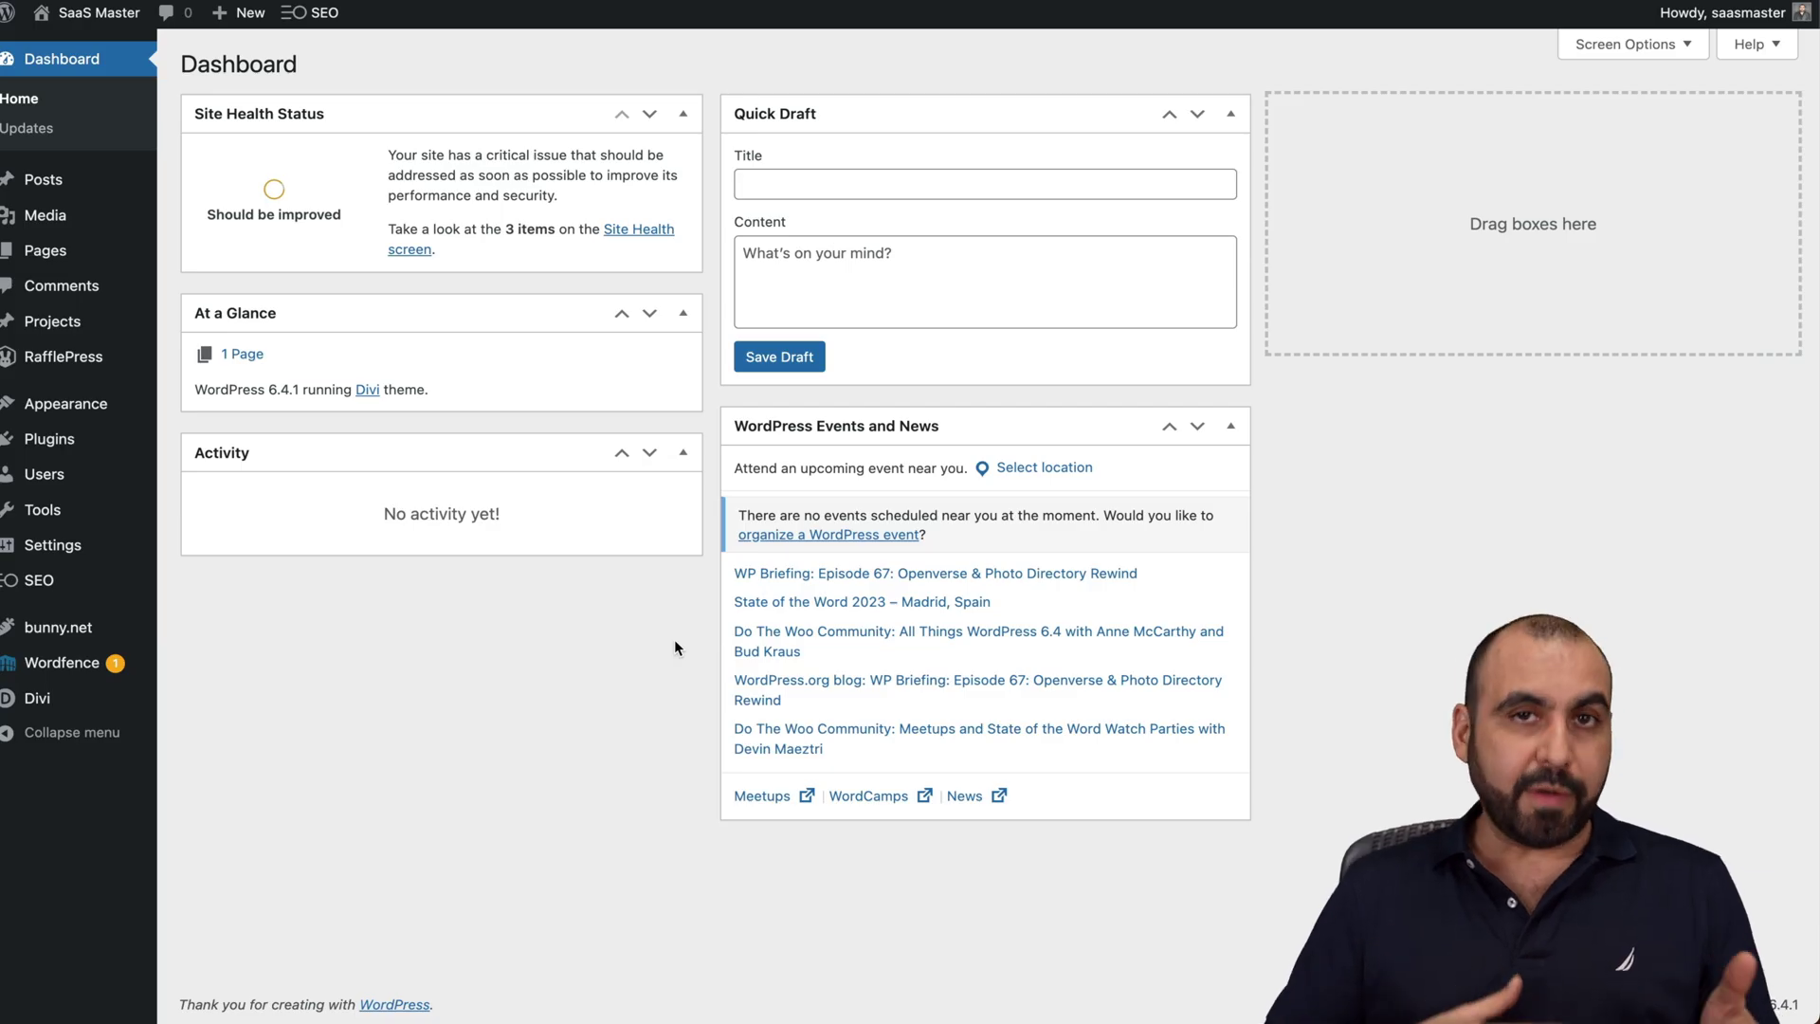
# Step: Open the RafflePress Giveaways list and start editing WPAutoBlog Giveaway Copy
pyautogui.moveTo(54, 368)
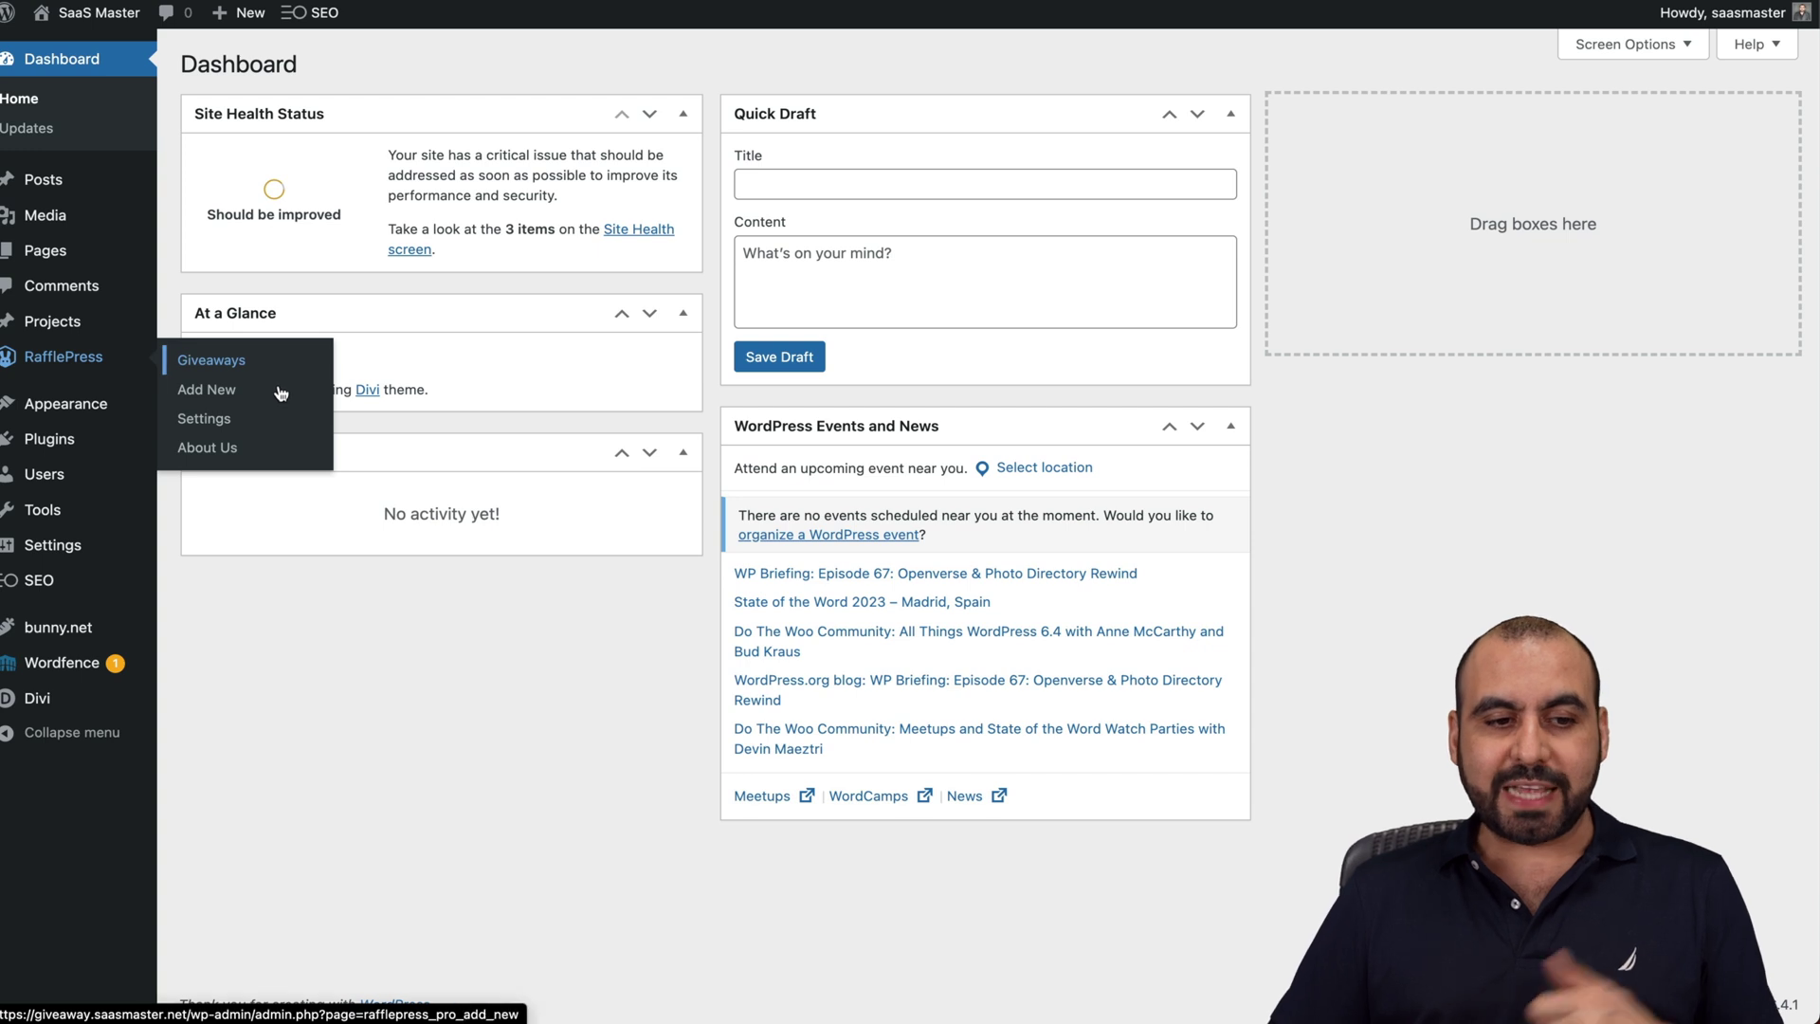
pyautogui.click(230, 363)
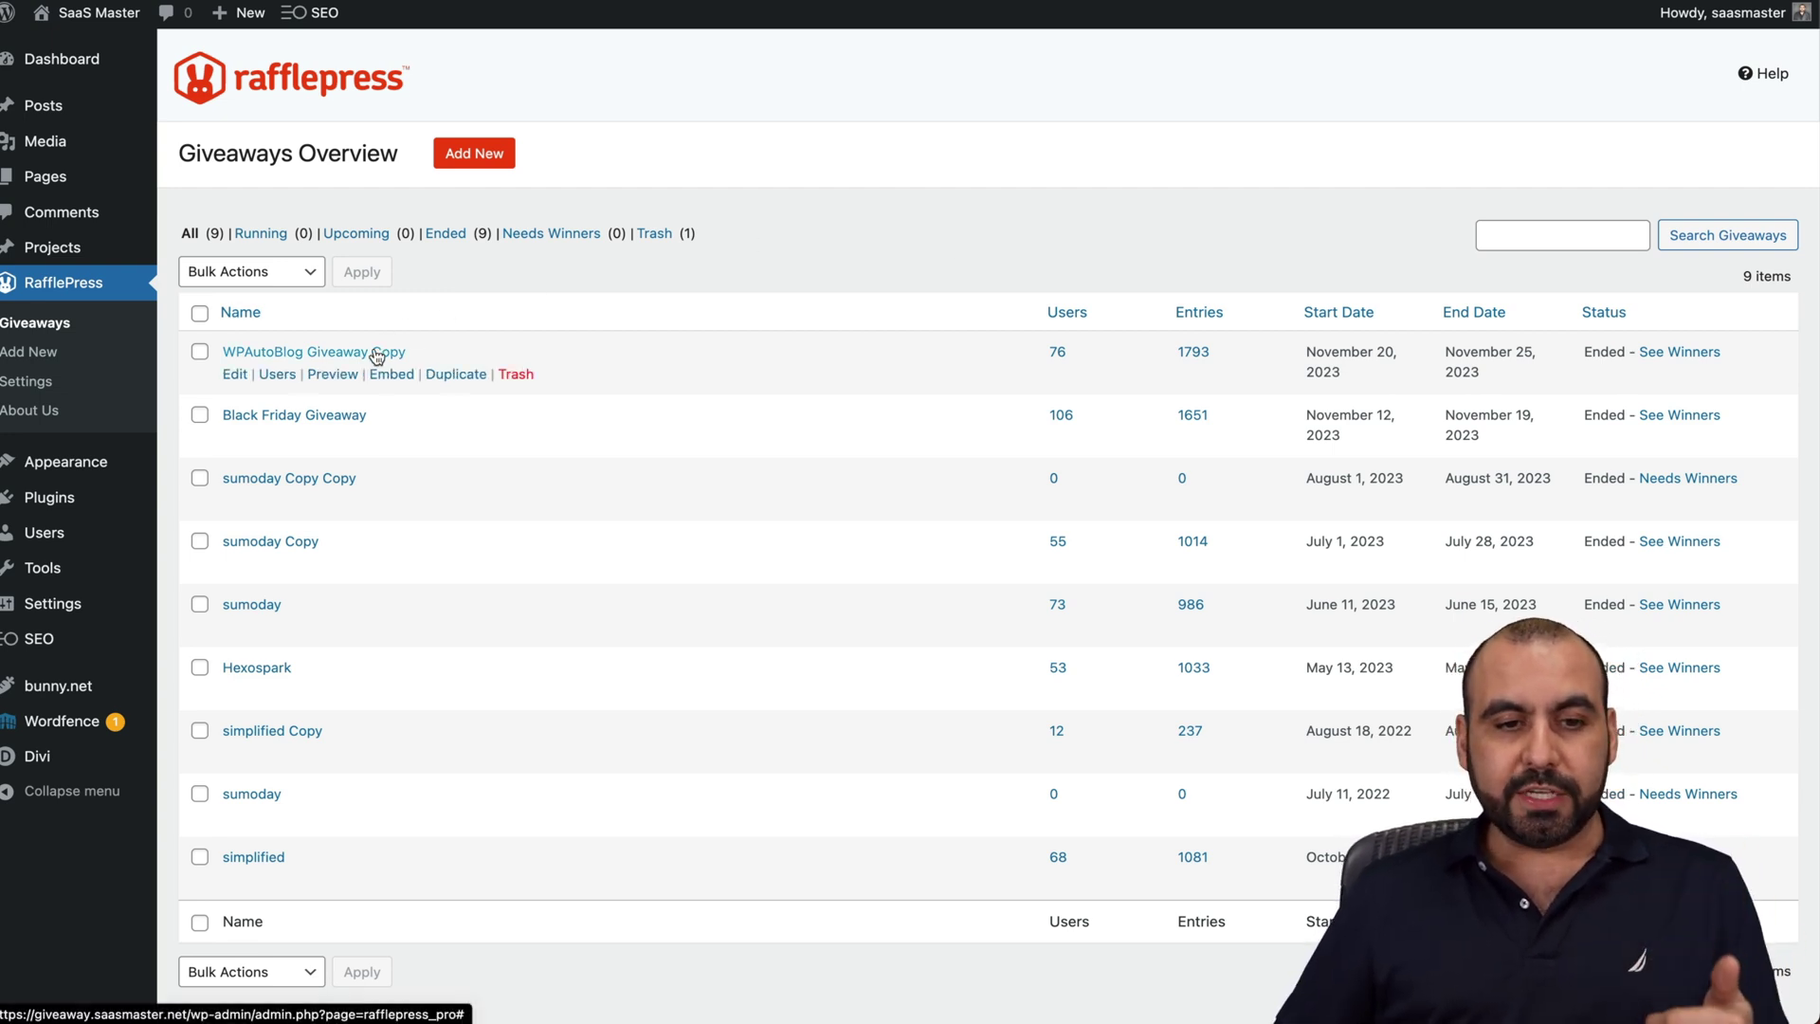
pyautogui.click(236, 376)
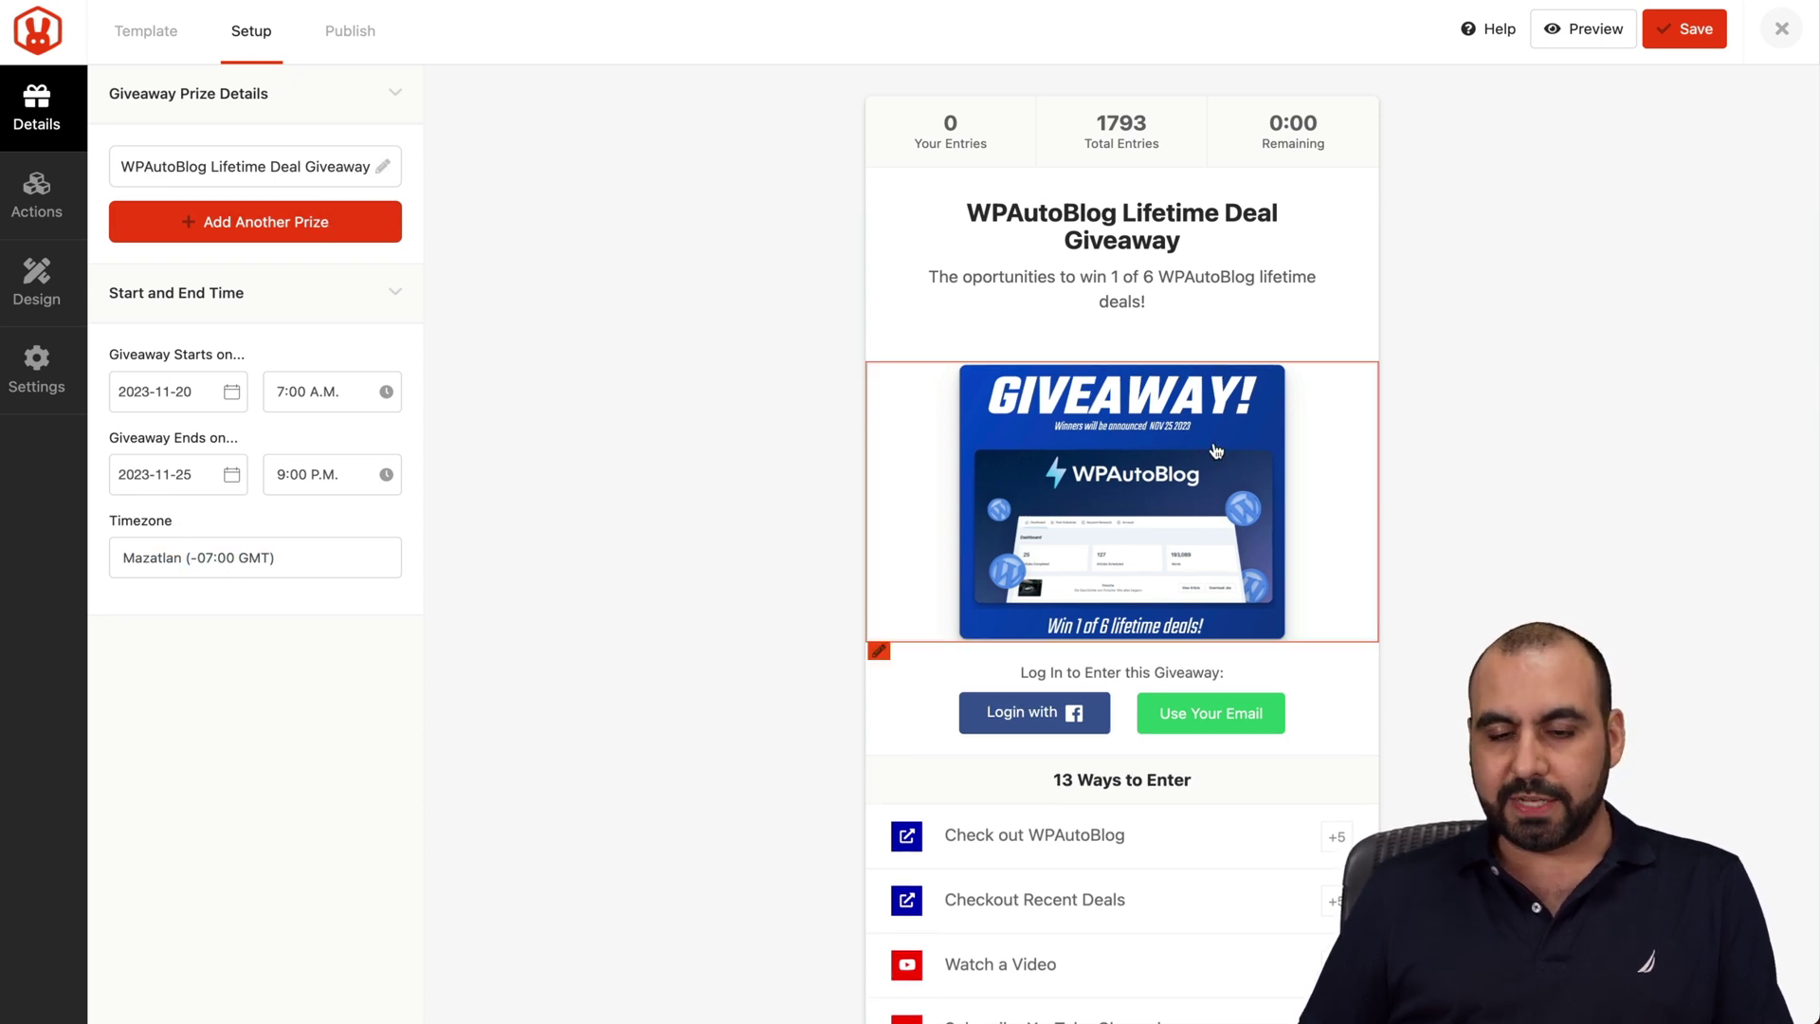
# Step: Look over the WPAutoBlog prize details without changes, then view the Checkout Recent Deals entry
pyautogui.click(1213, 227)
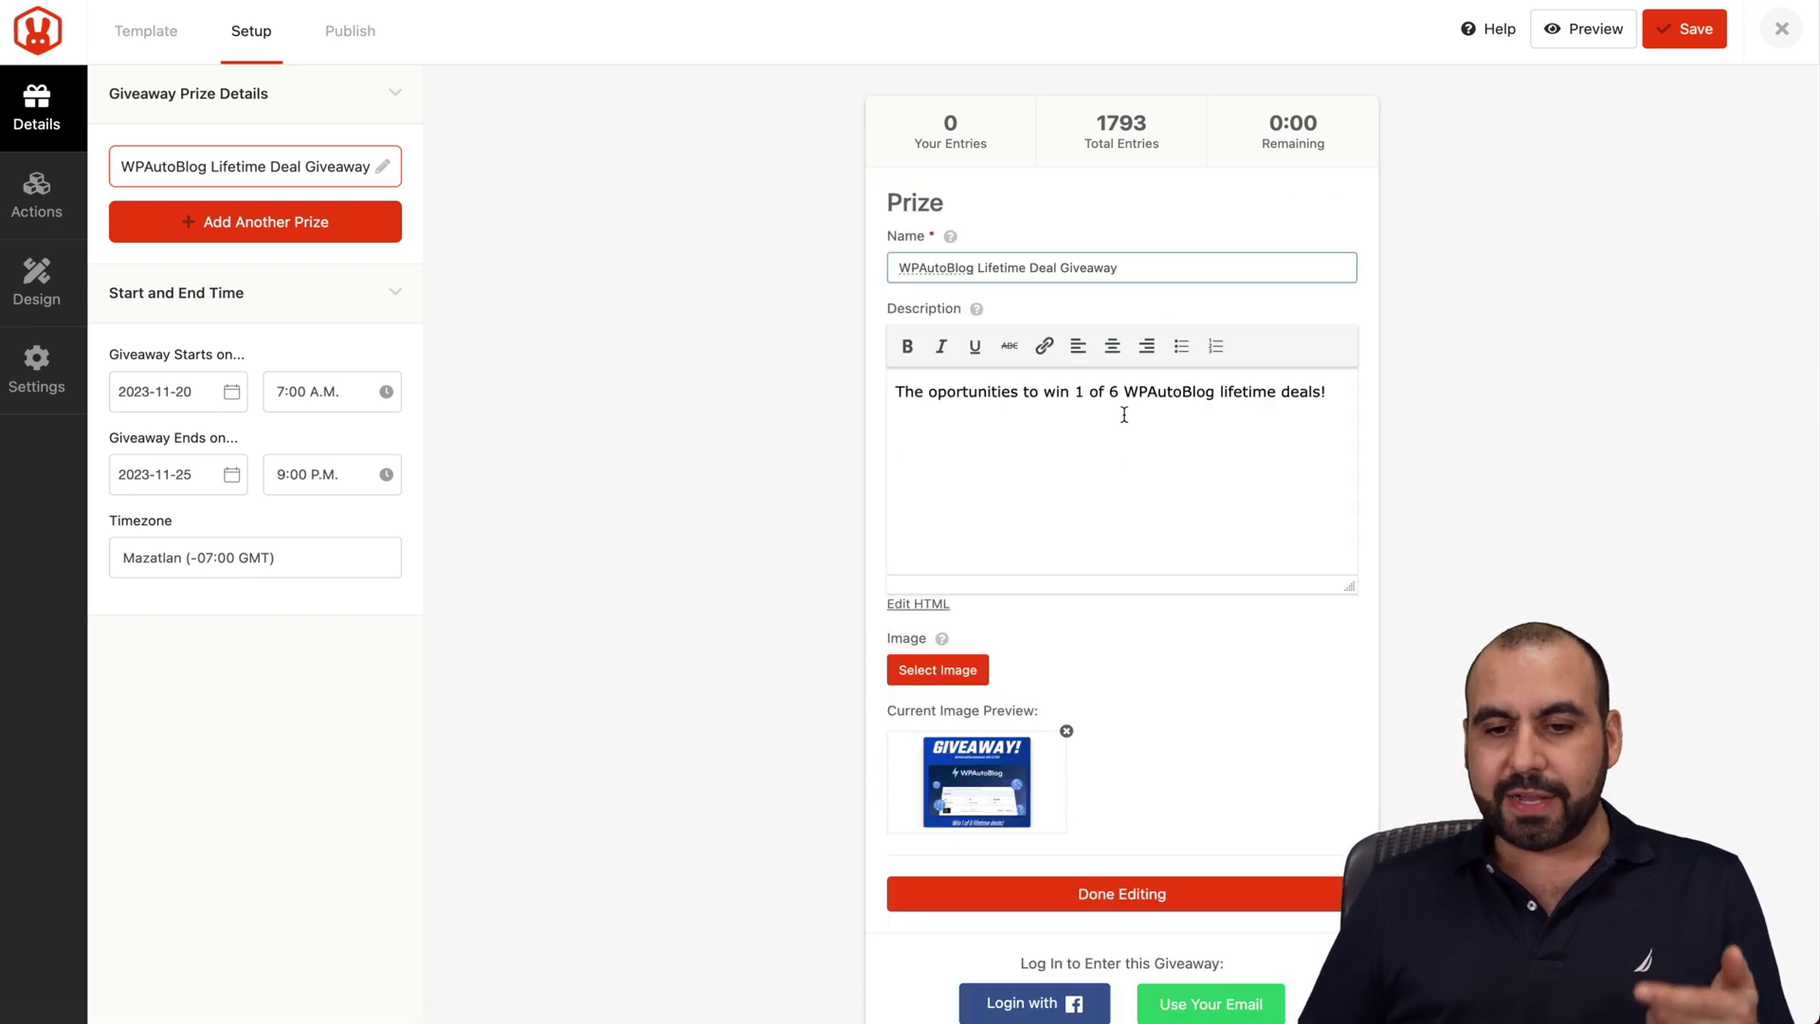
pyautogui.scroll(-3, 1117, 770)
pyautogui.click(1183, 664)
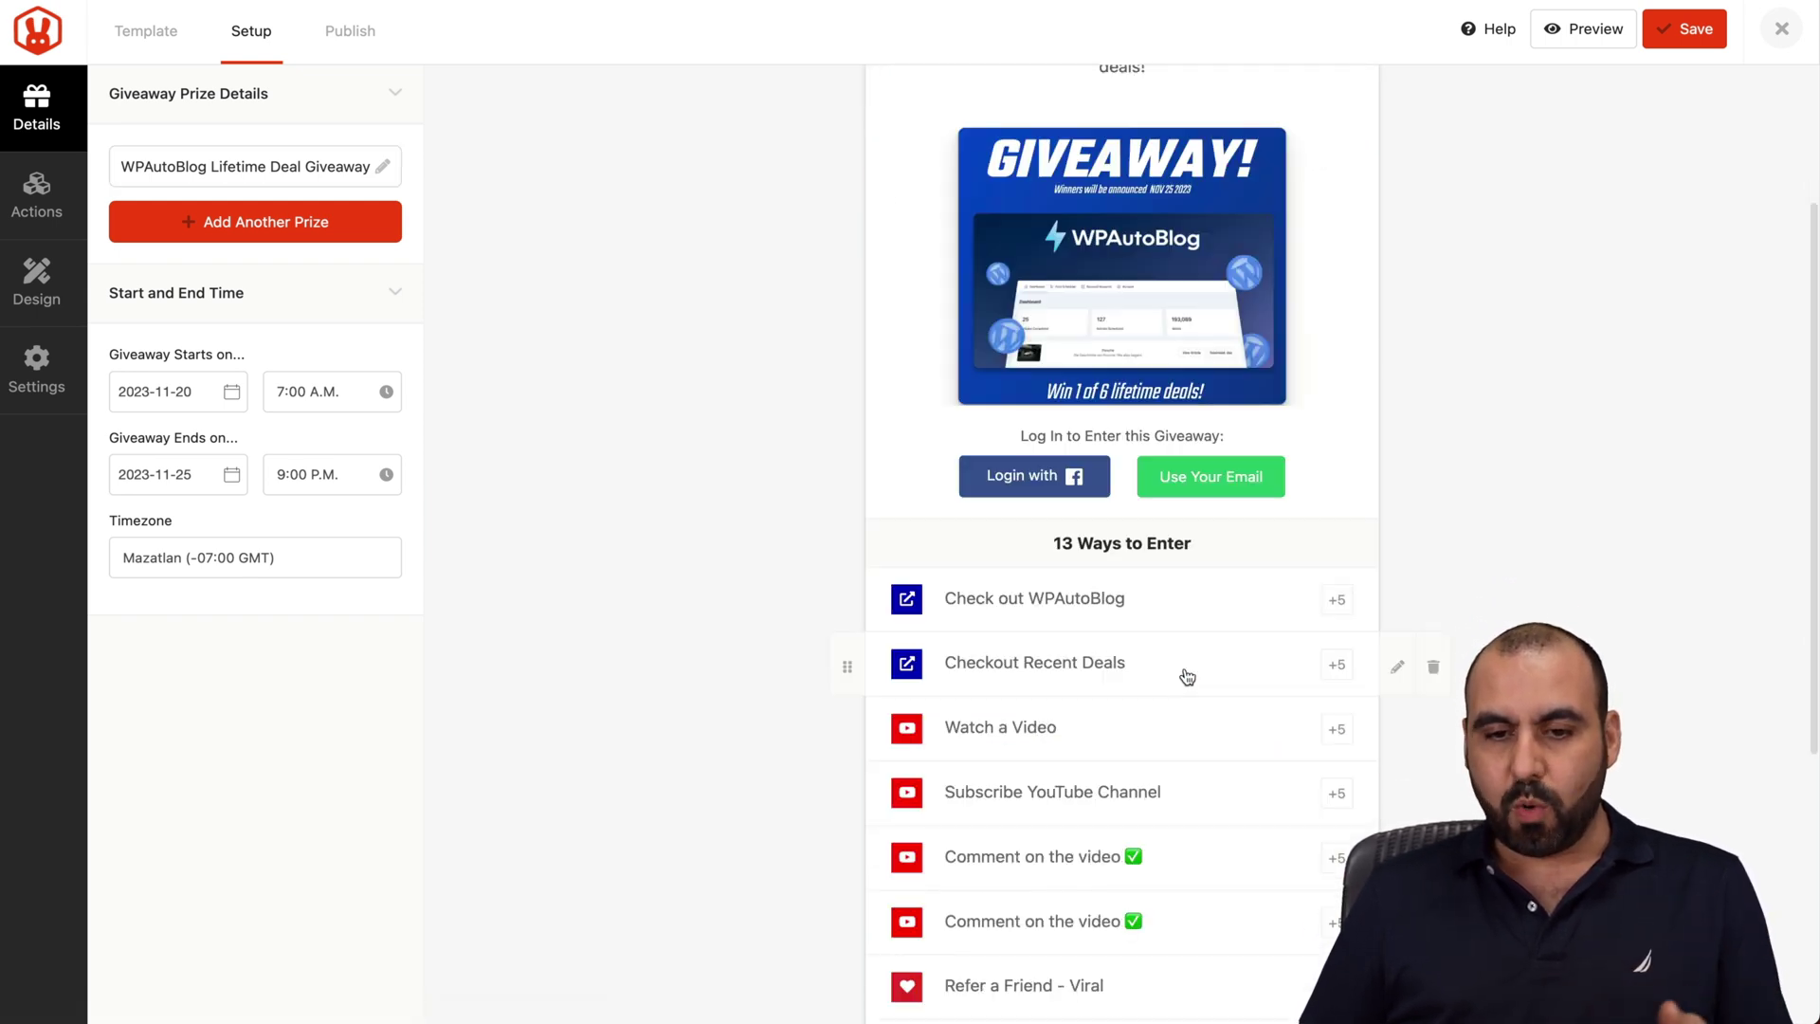
pyautogui.click(1186, 676)
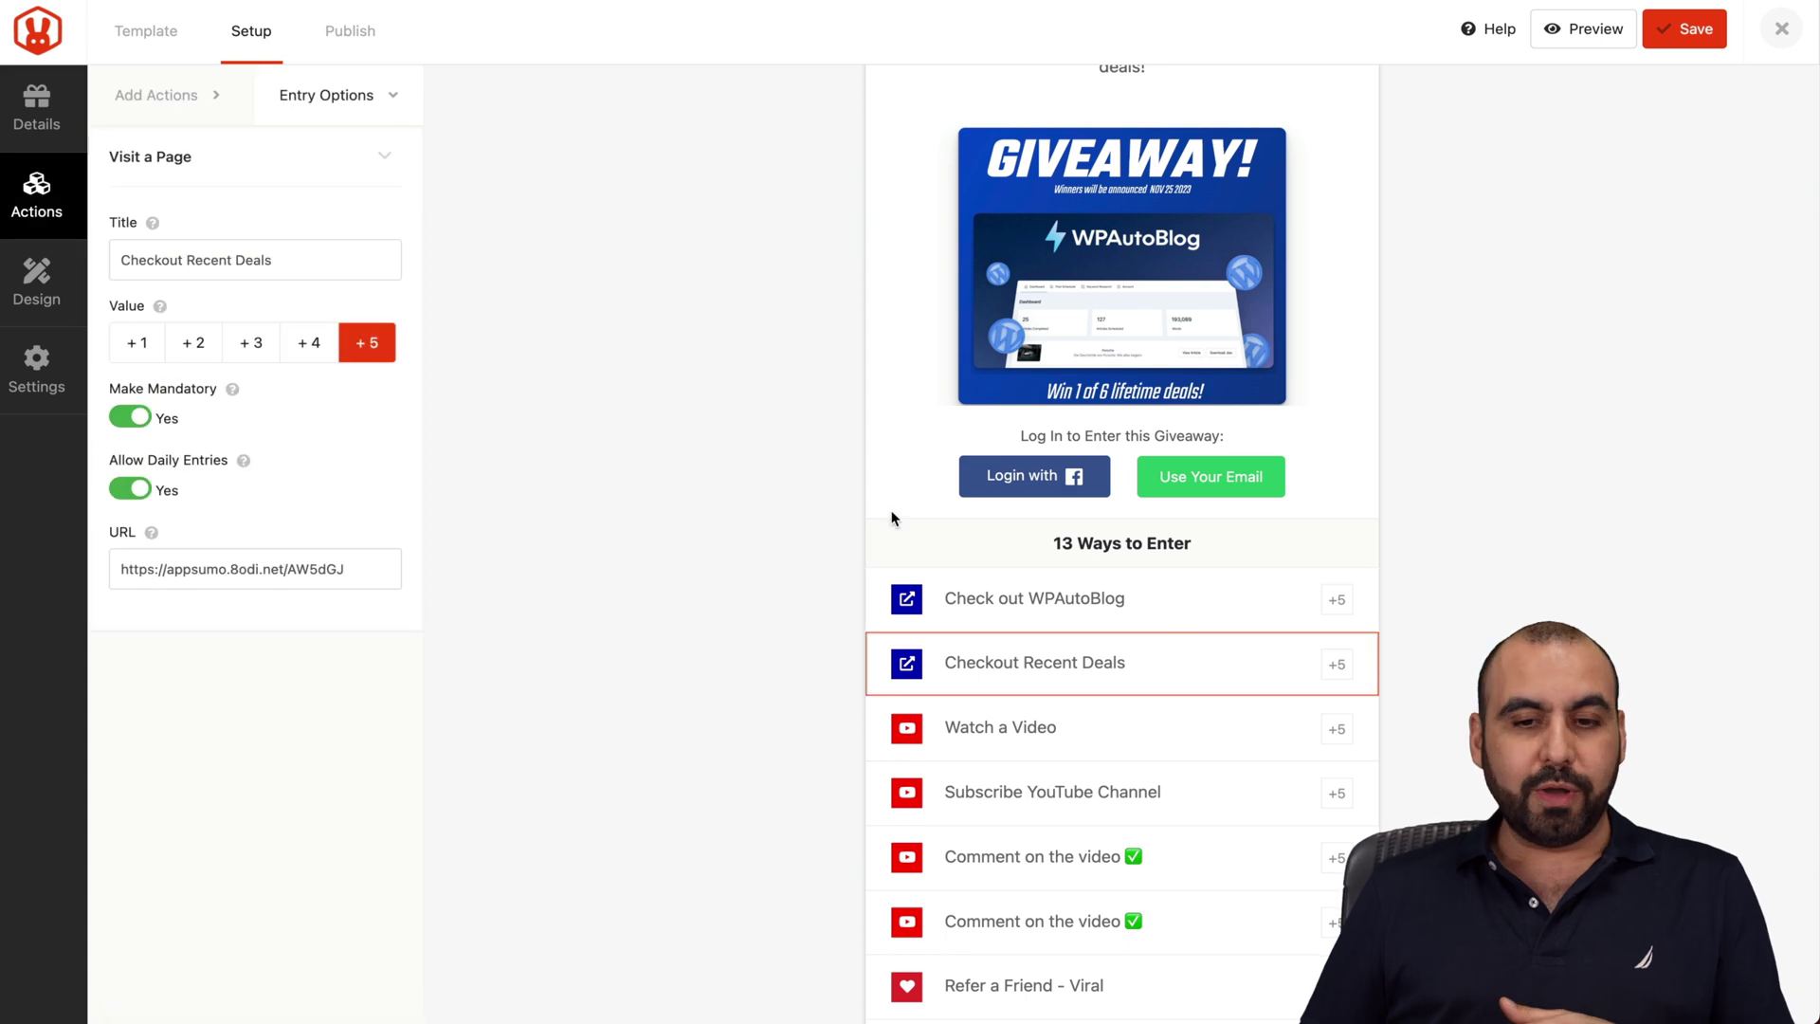
# Step: Inspect the Check out WPAutoBlog, Checkout Recent Deals and Watch a Video entry action settings
pyautogui.click(1009, 599)
pyautogui.click(1035, 664)
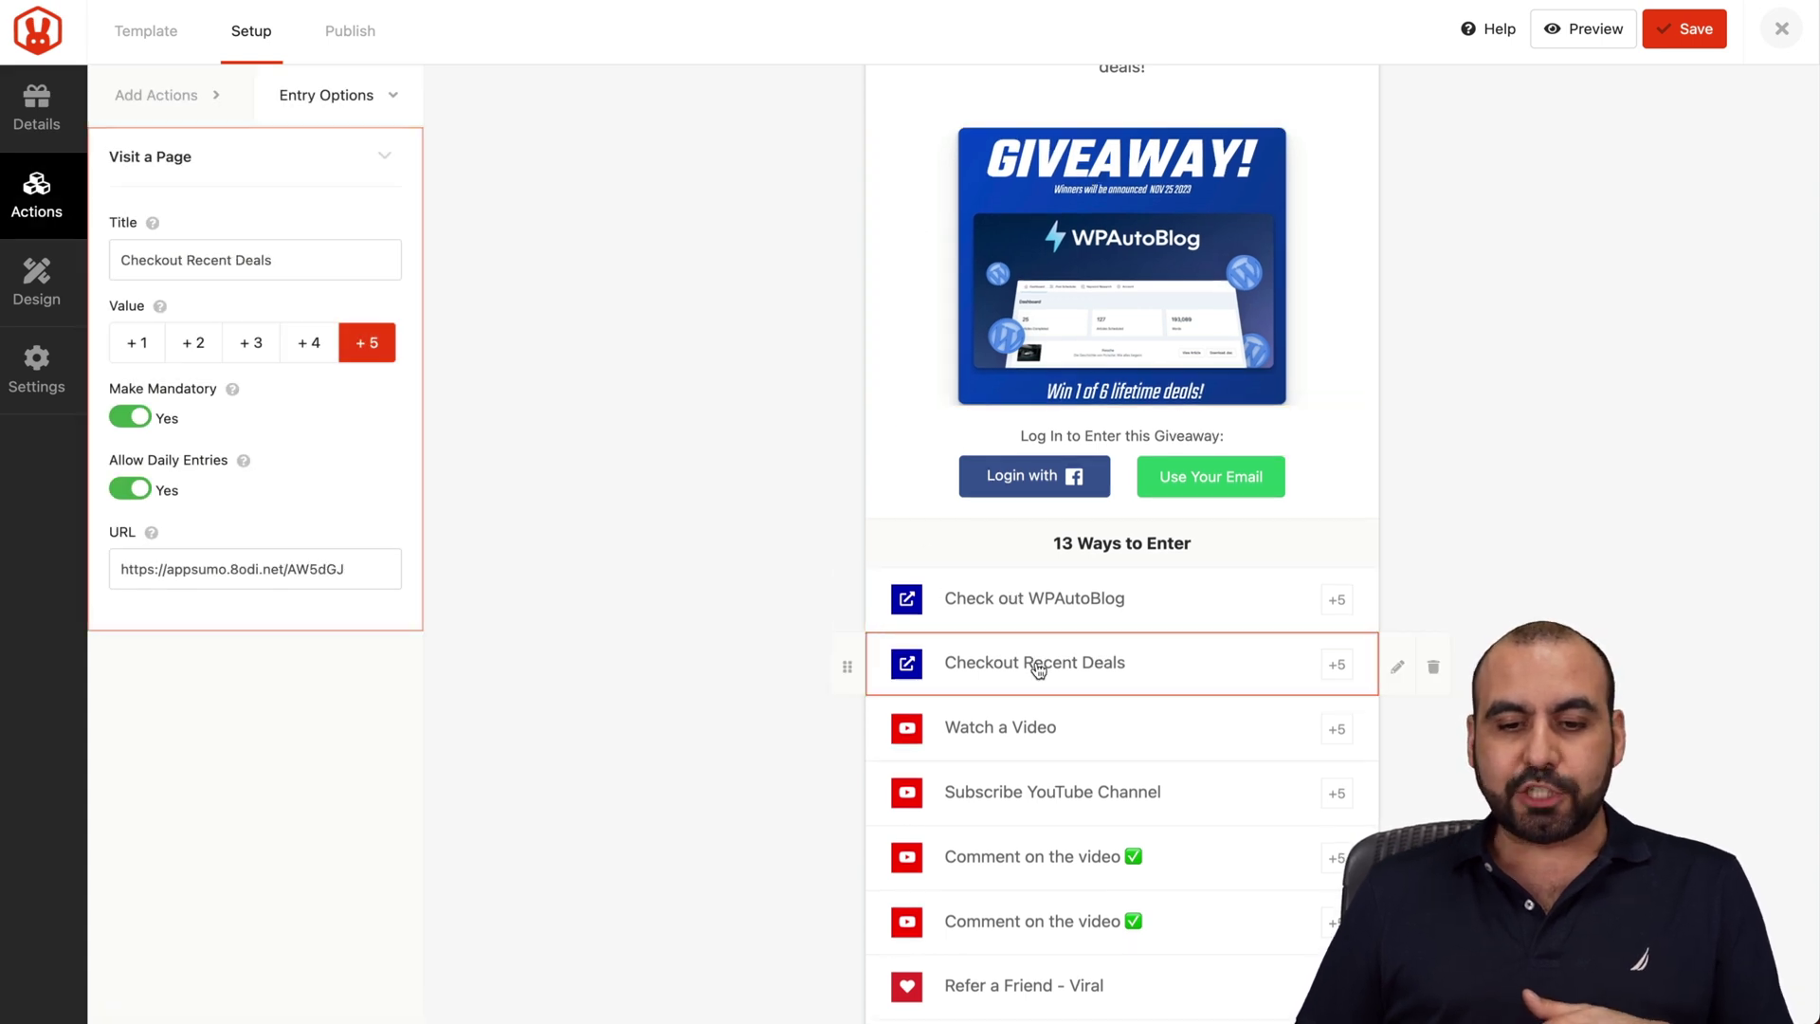
pyautogui.click(1090, 740)
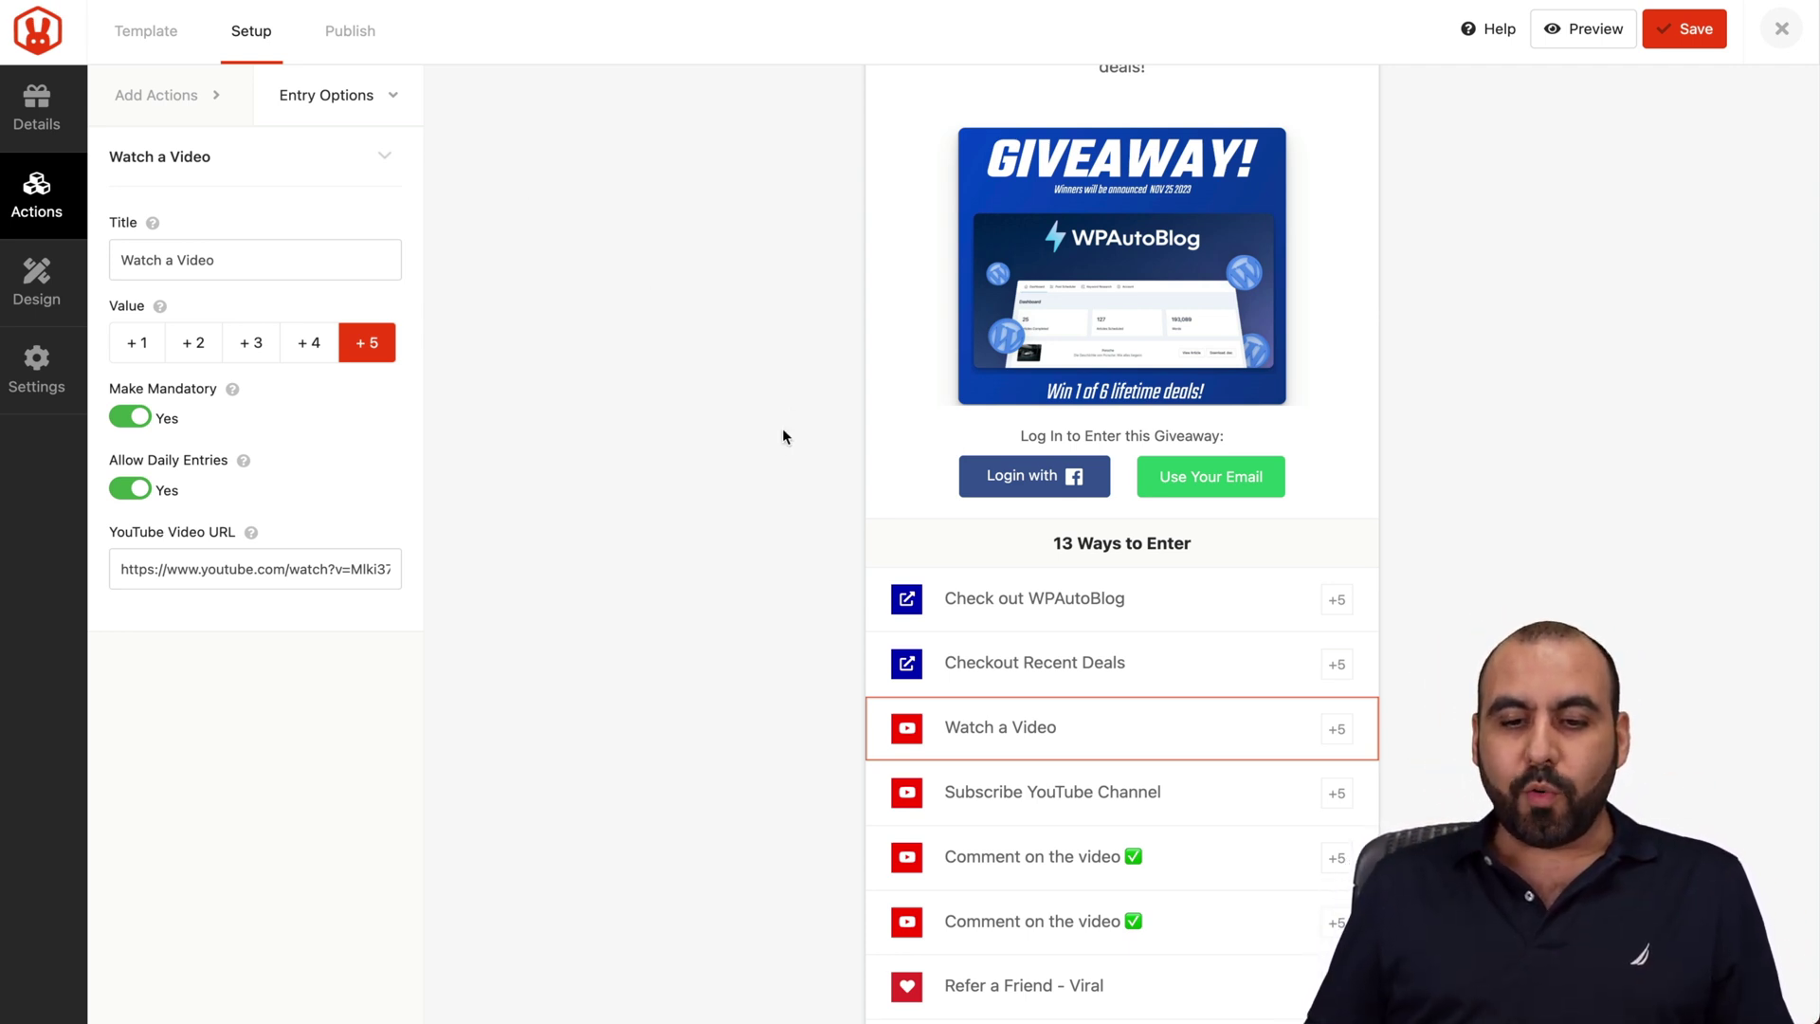
pyautogui.scroll(-4, 782, 428)
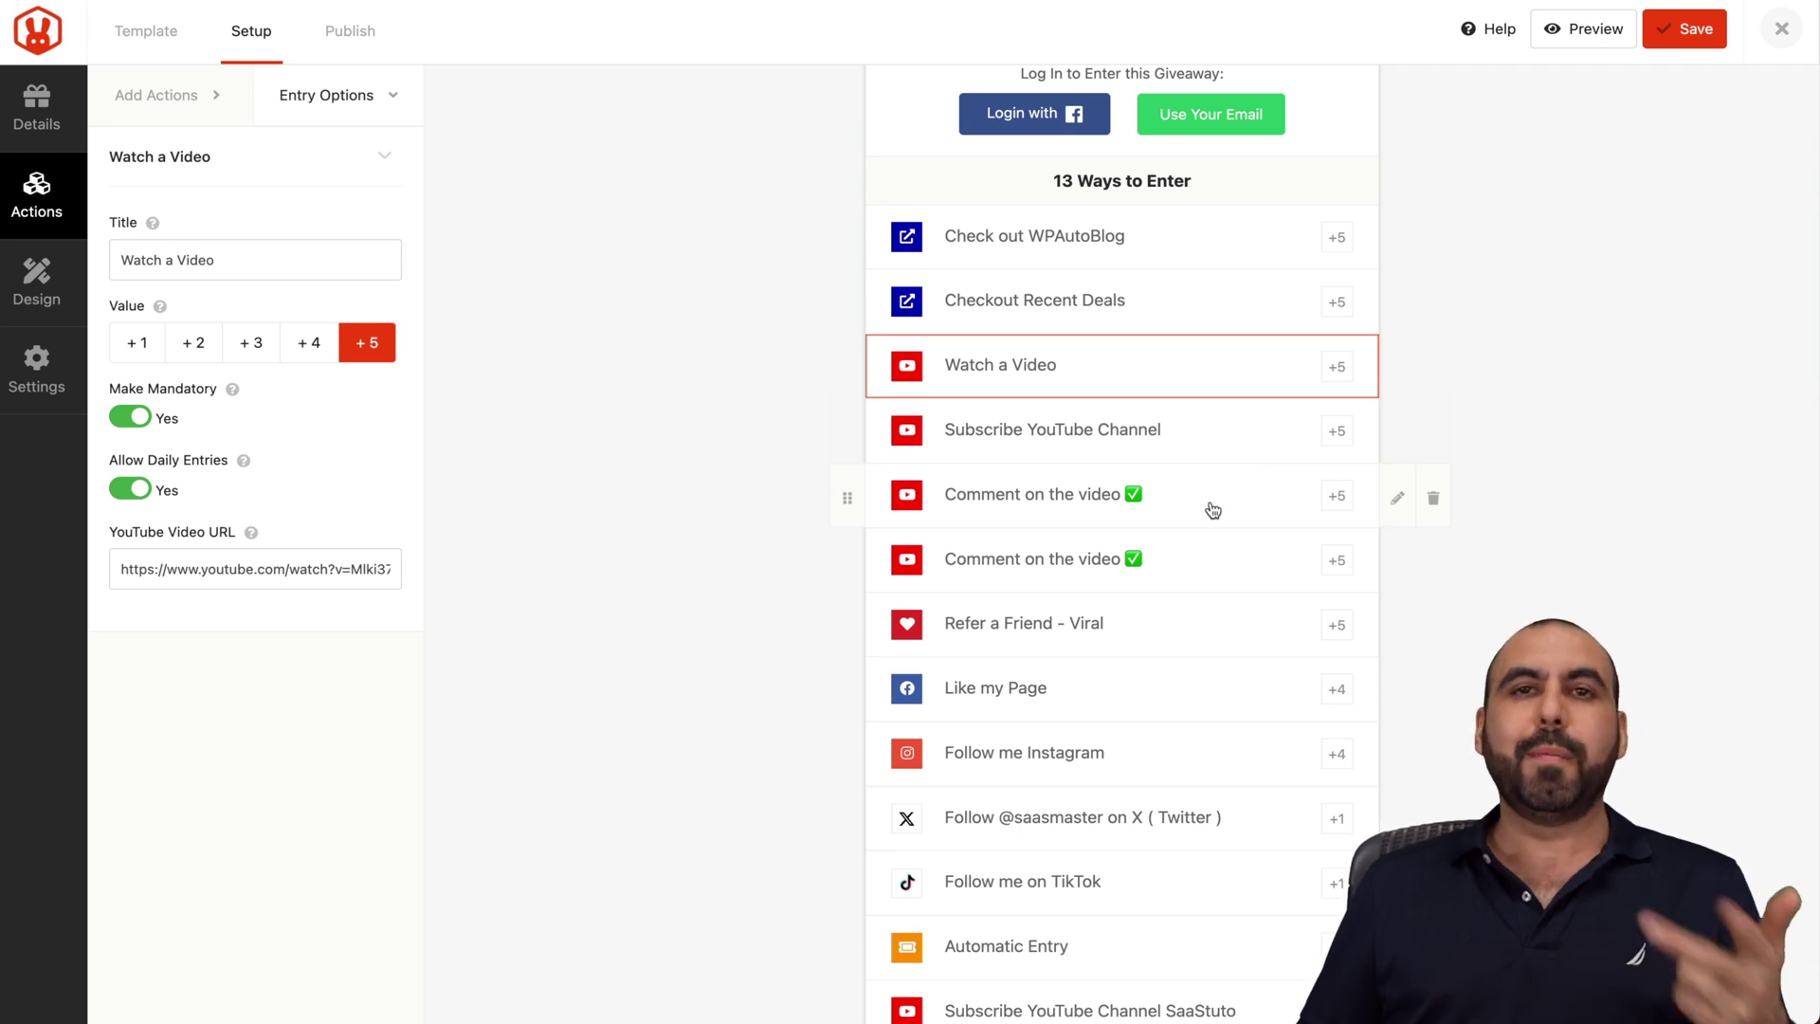
pyautogui.scroll(-1, 1210, 509)
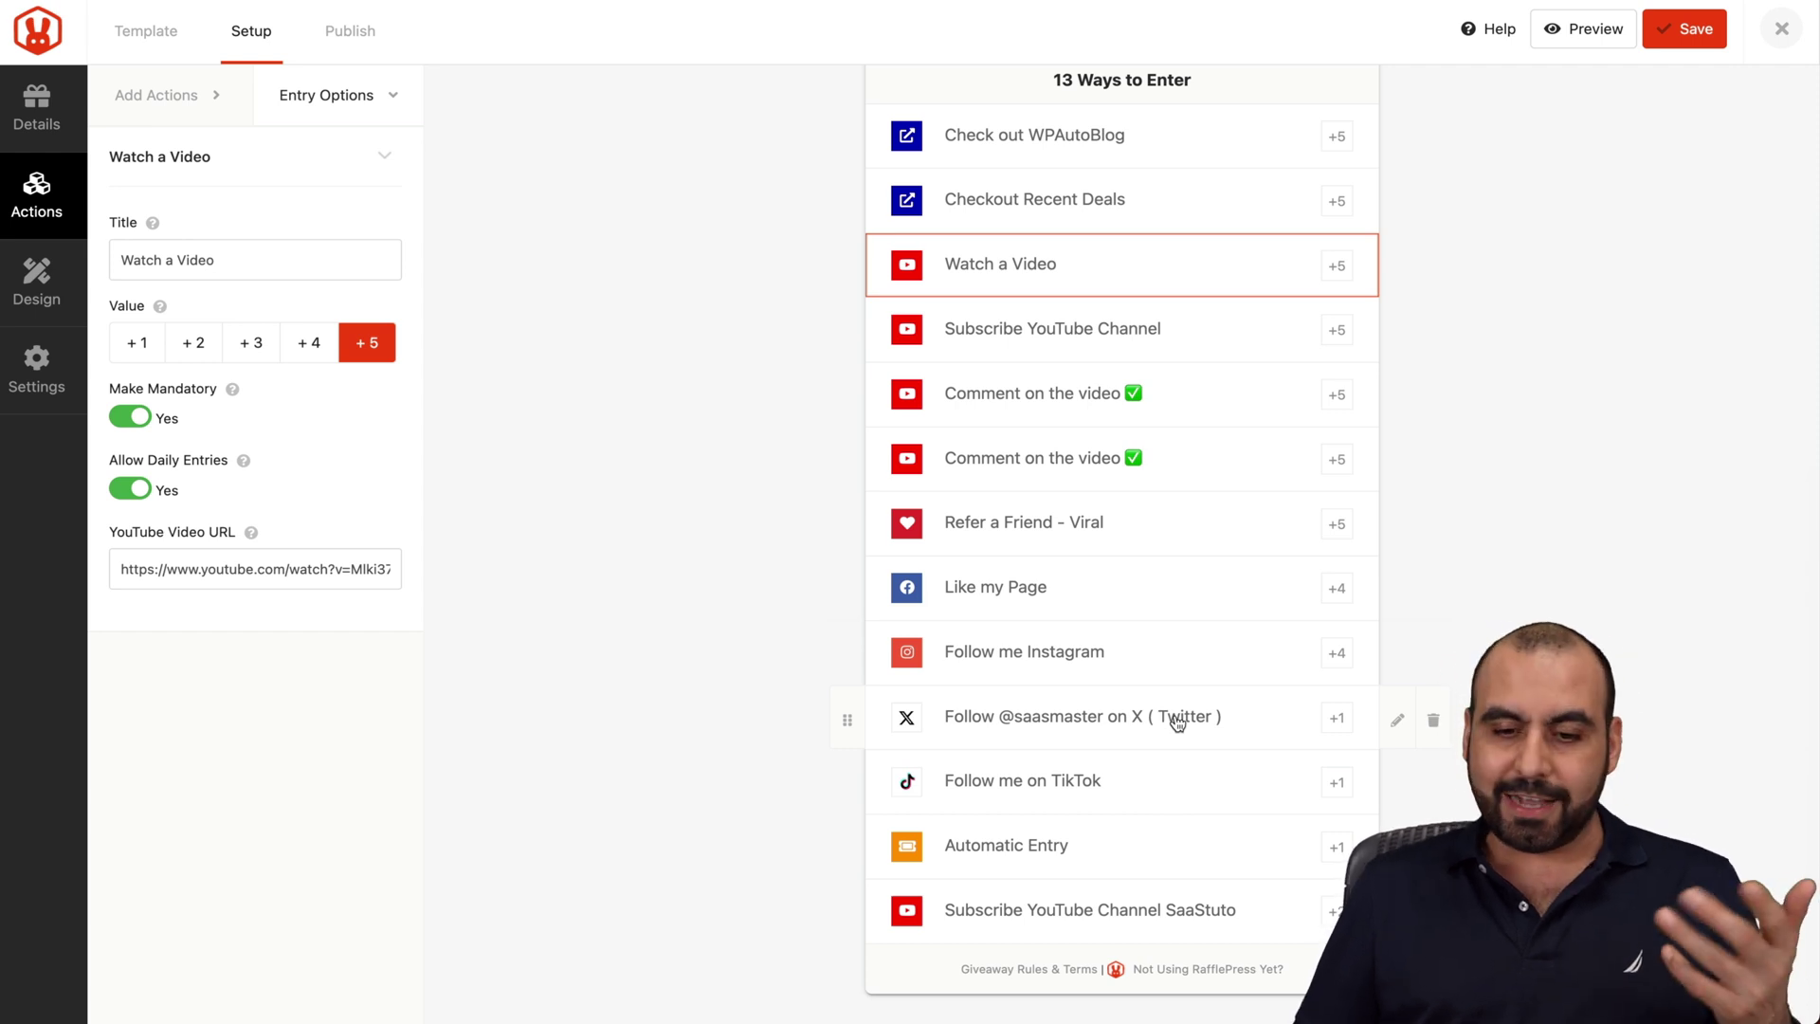
pyautogui.scroll(1, 1087, 664)
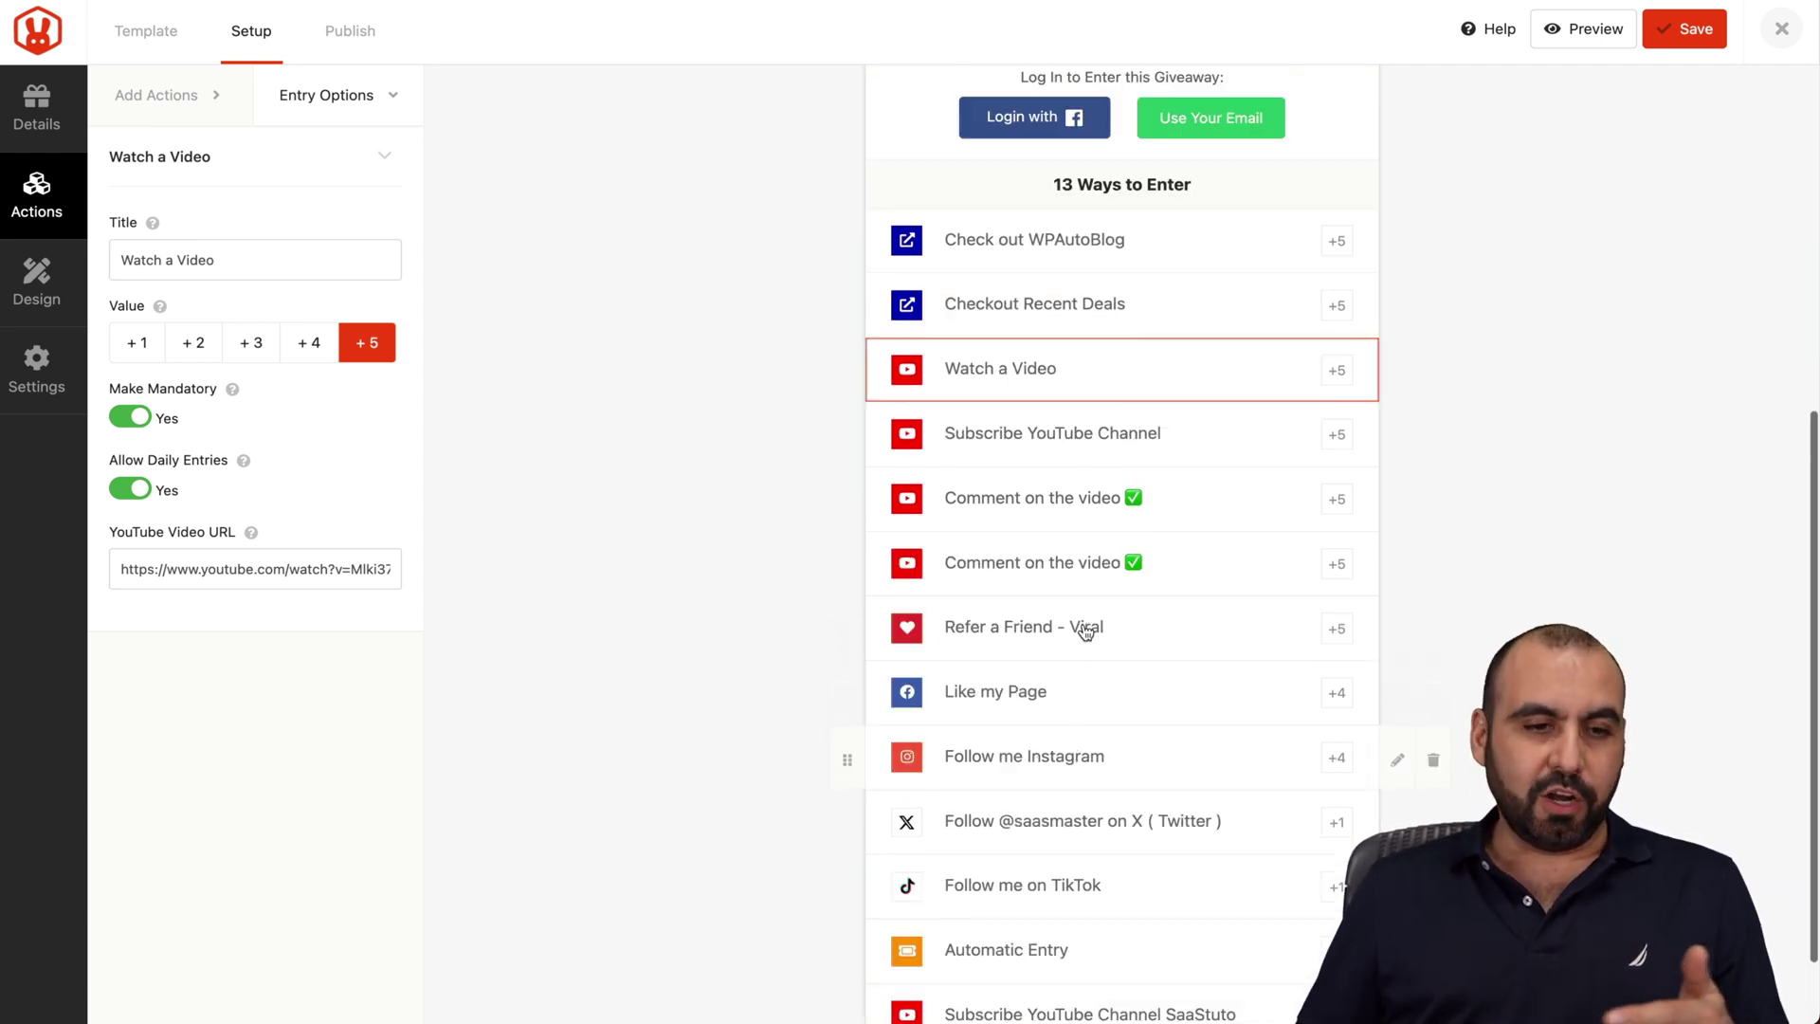
pyautogui.scroll(5, 1088, 632)
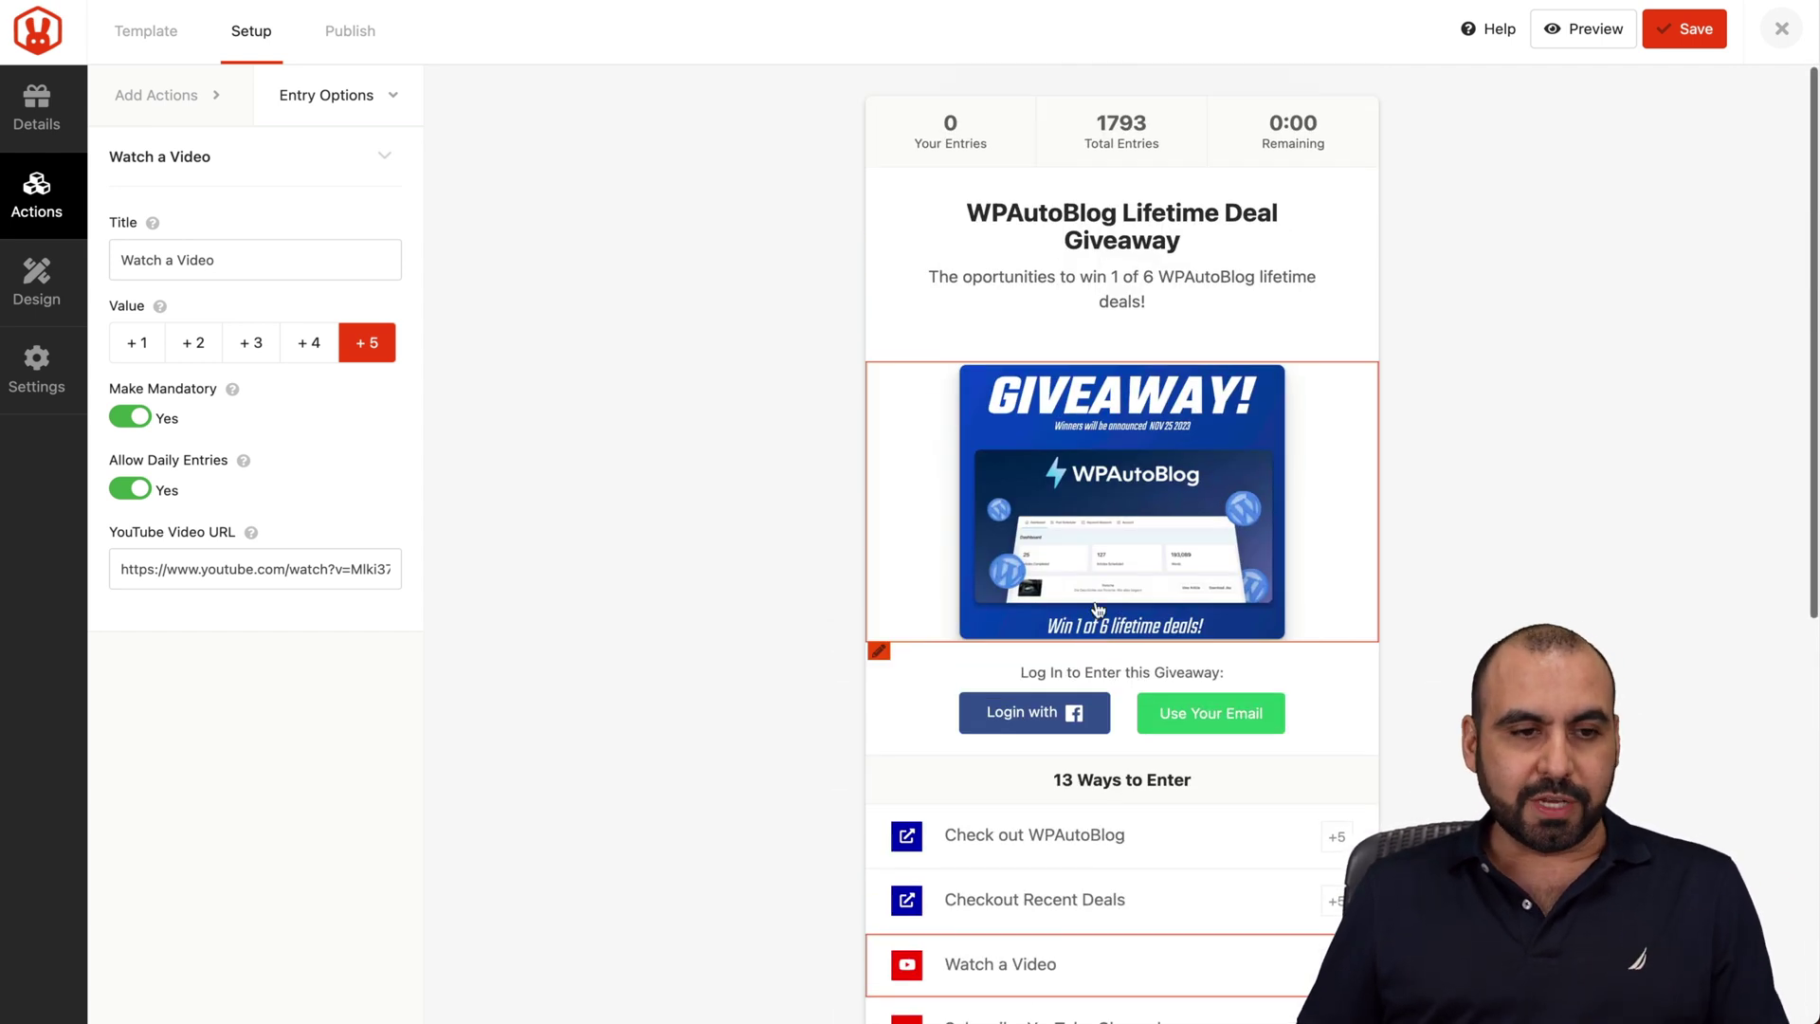
pyautogui.click(187, 112)
# Step: Browse the entry action library from subscriber actions down to traffic actions and back
pyautogui.scroll(-1, 306, 446)
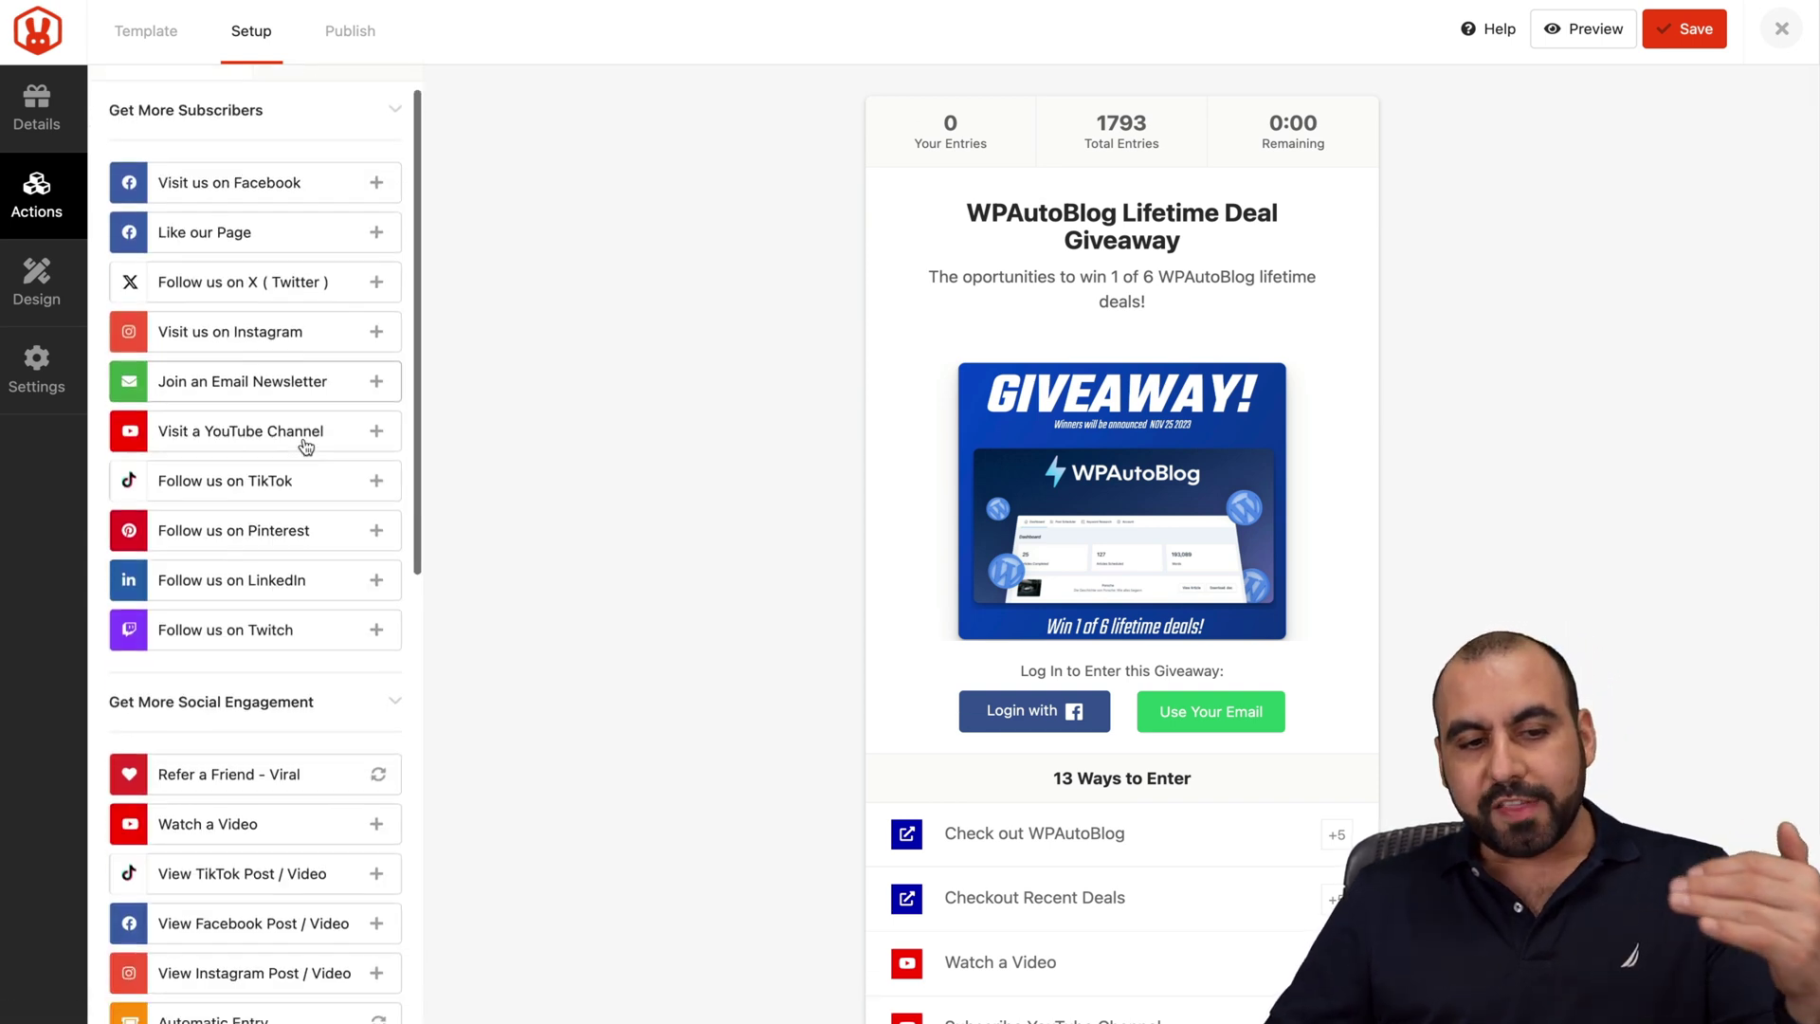
pyautogui.scroll(-5, 306, 445)
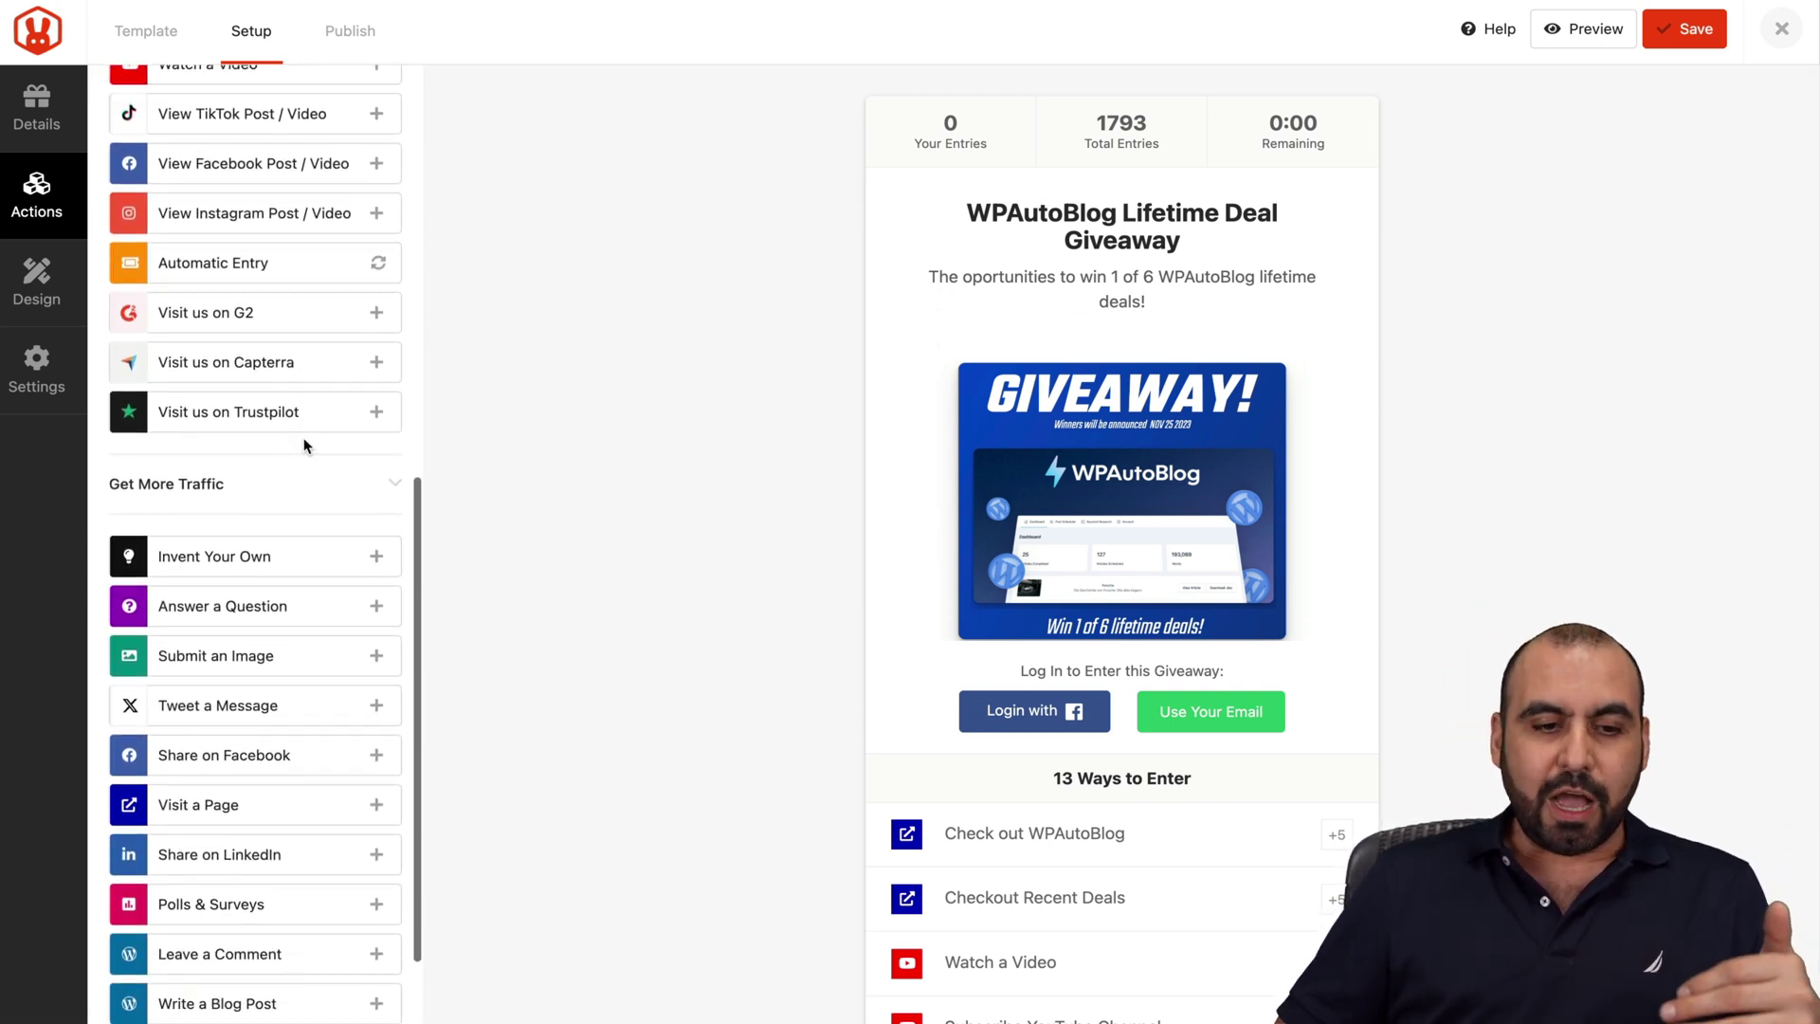
pyautogui.scroll(-1, 305, 445)
pyautogui.scroll(5, 306, 446)
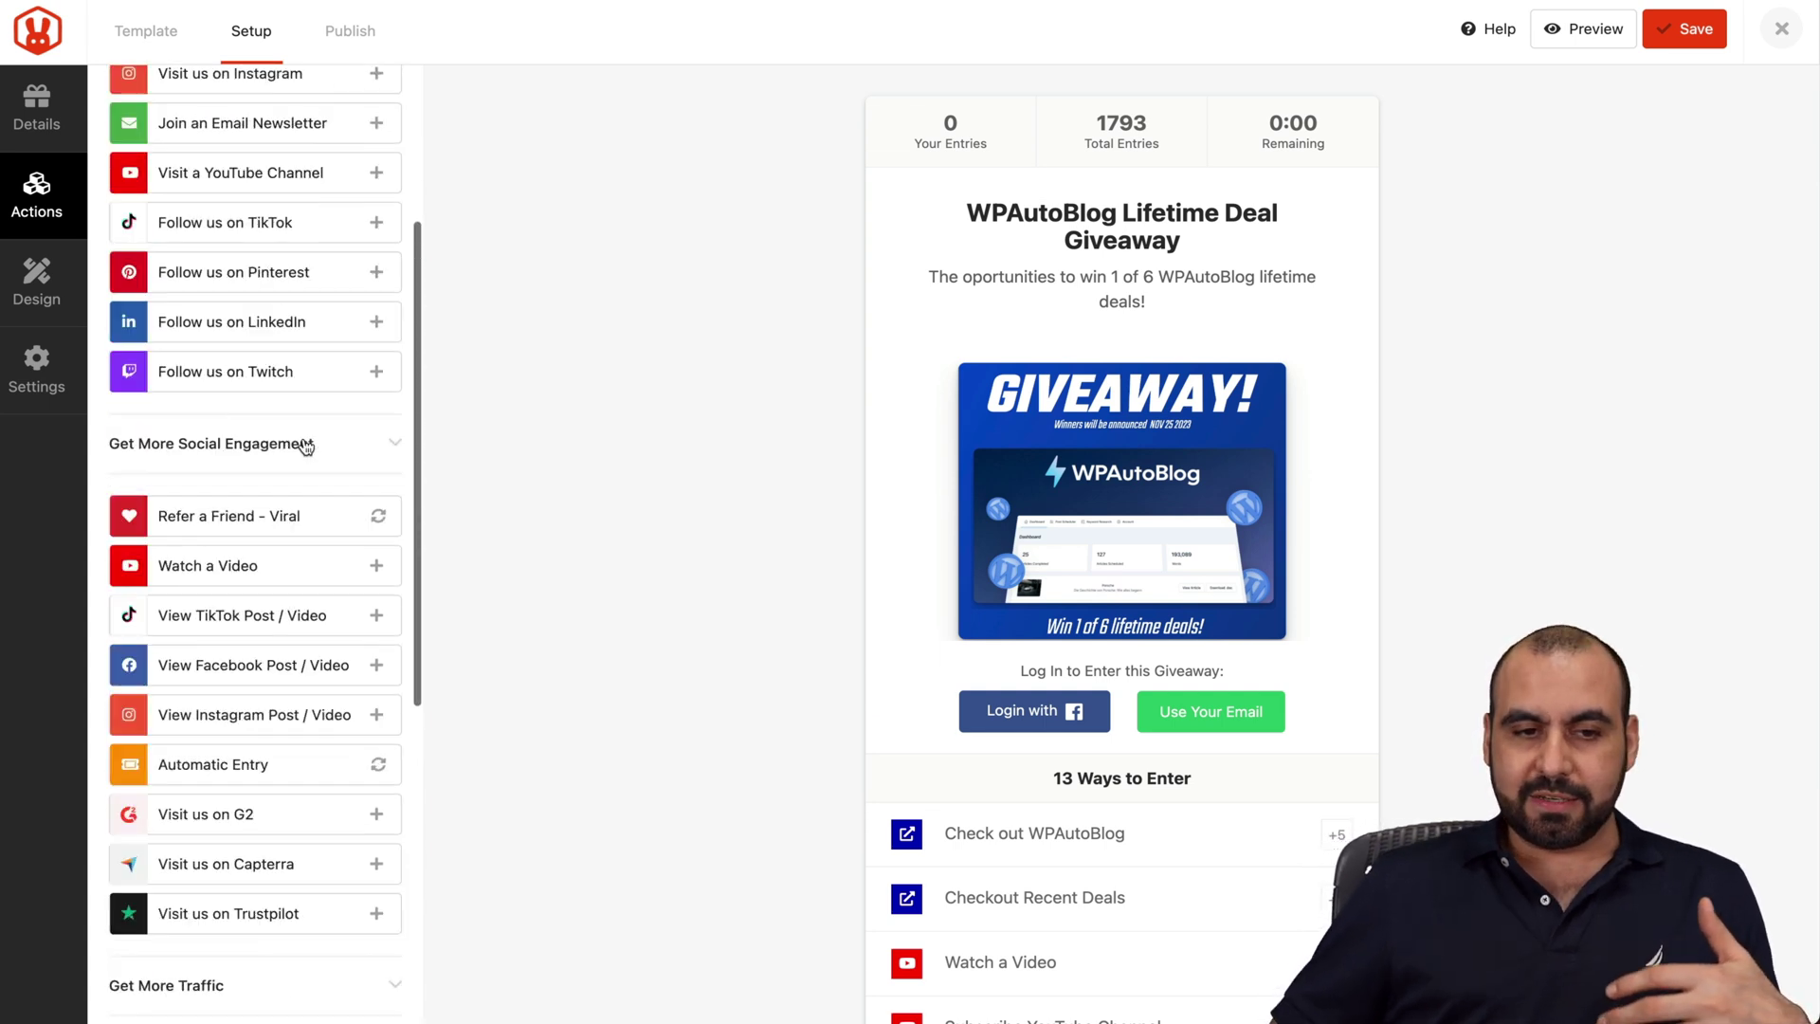
pyautogui.scroll(2, 305, 445)
pyautogui.scroll(3, 305, 445)
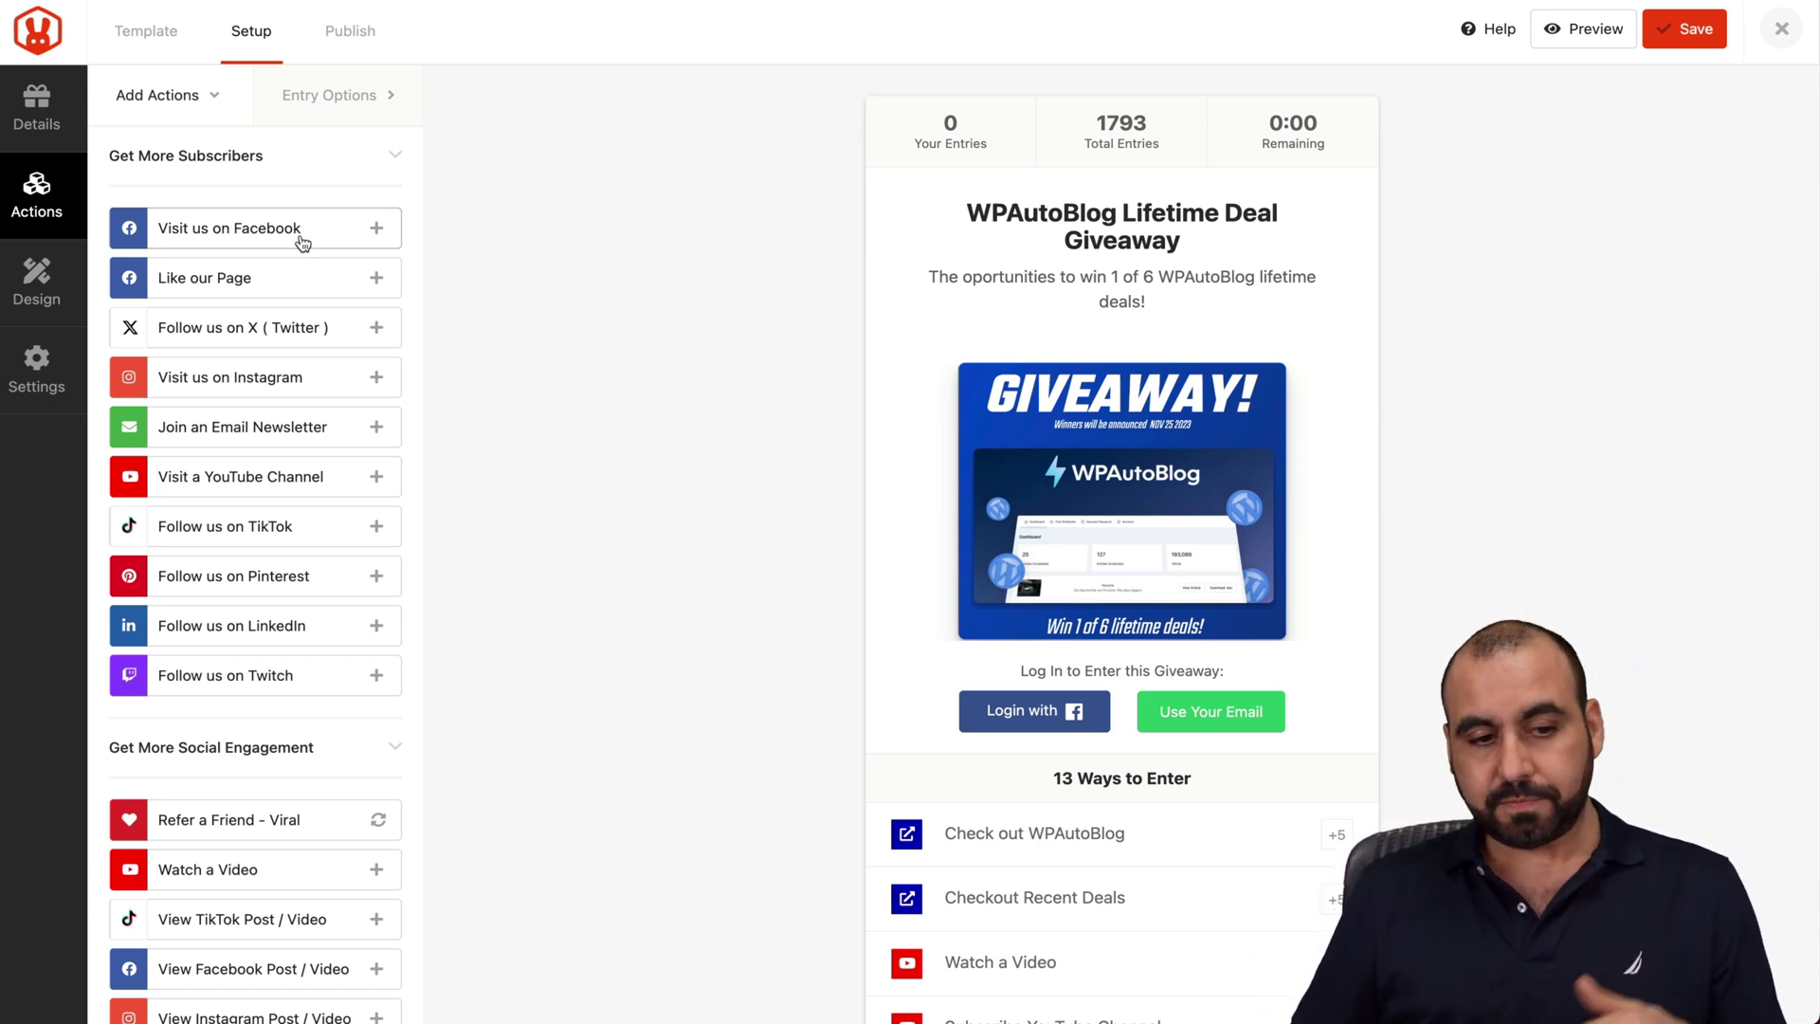
pyautogui.scroll(-3, 288, 484)
pyautogui.scroll(-3, 322, 503)
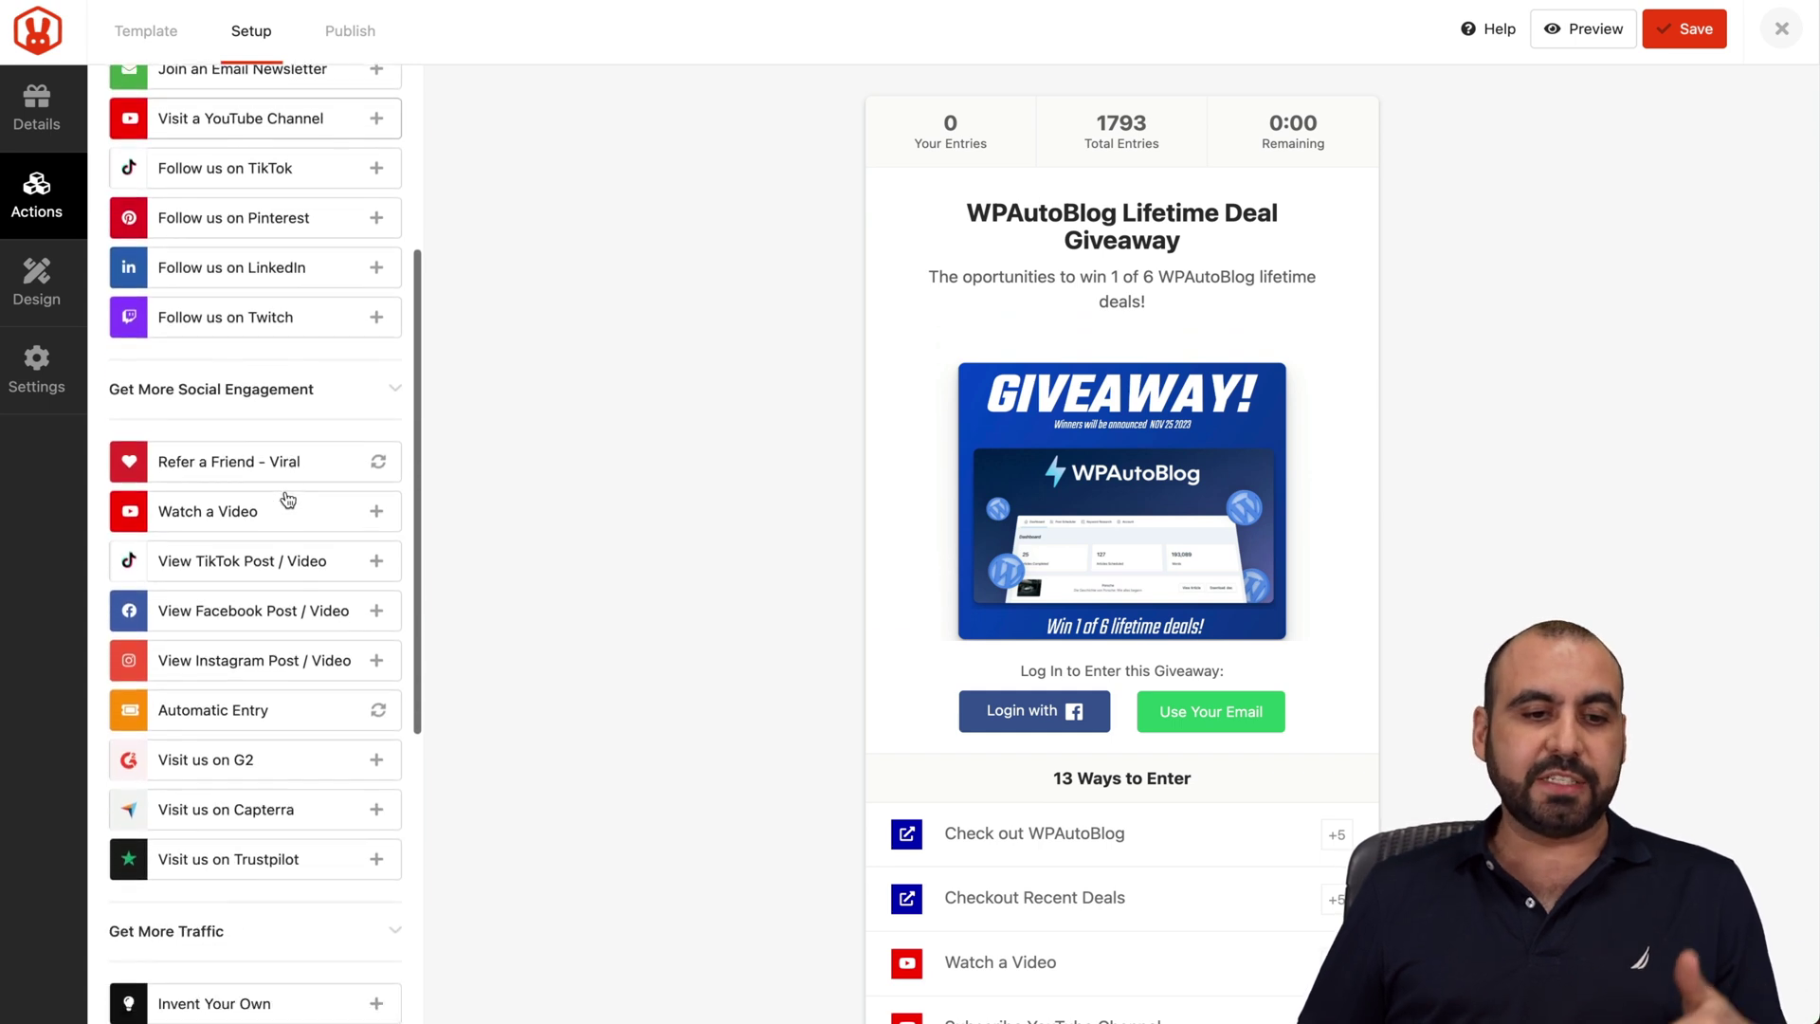
pyautogui.scroll(-2, 357, 404)
pyautogui.scroll(-3, 313, 474)
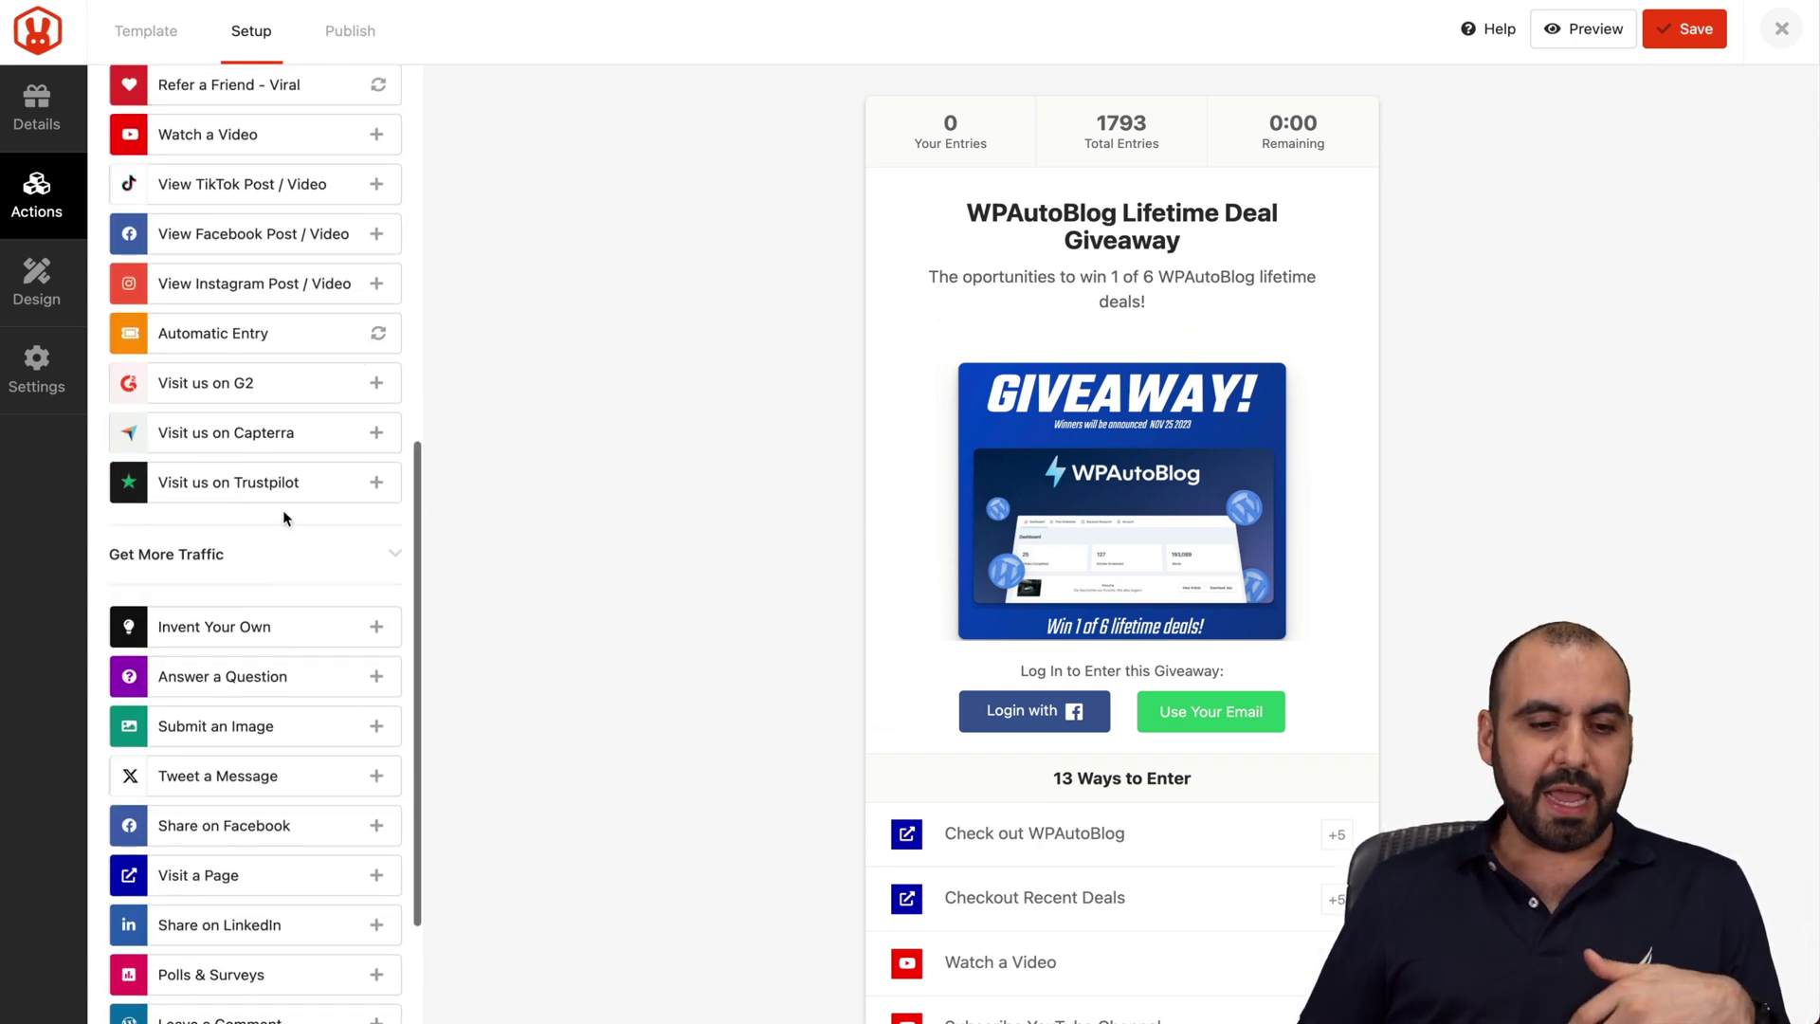
pyautogui.scroll(-2, 289, 569)
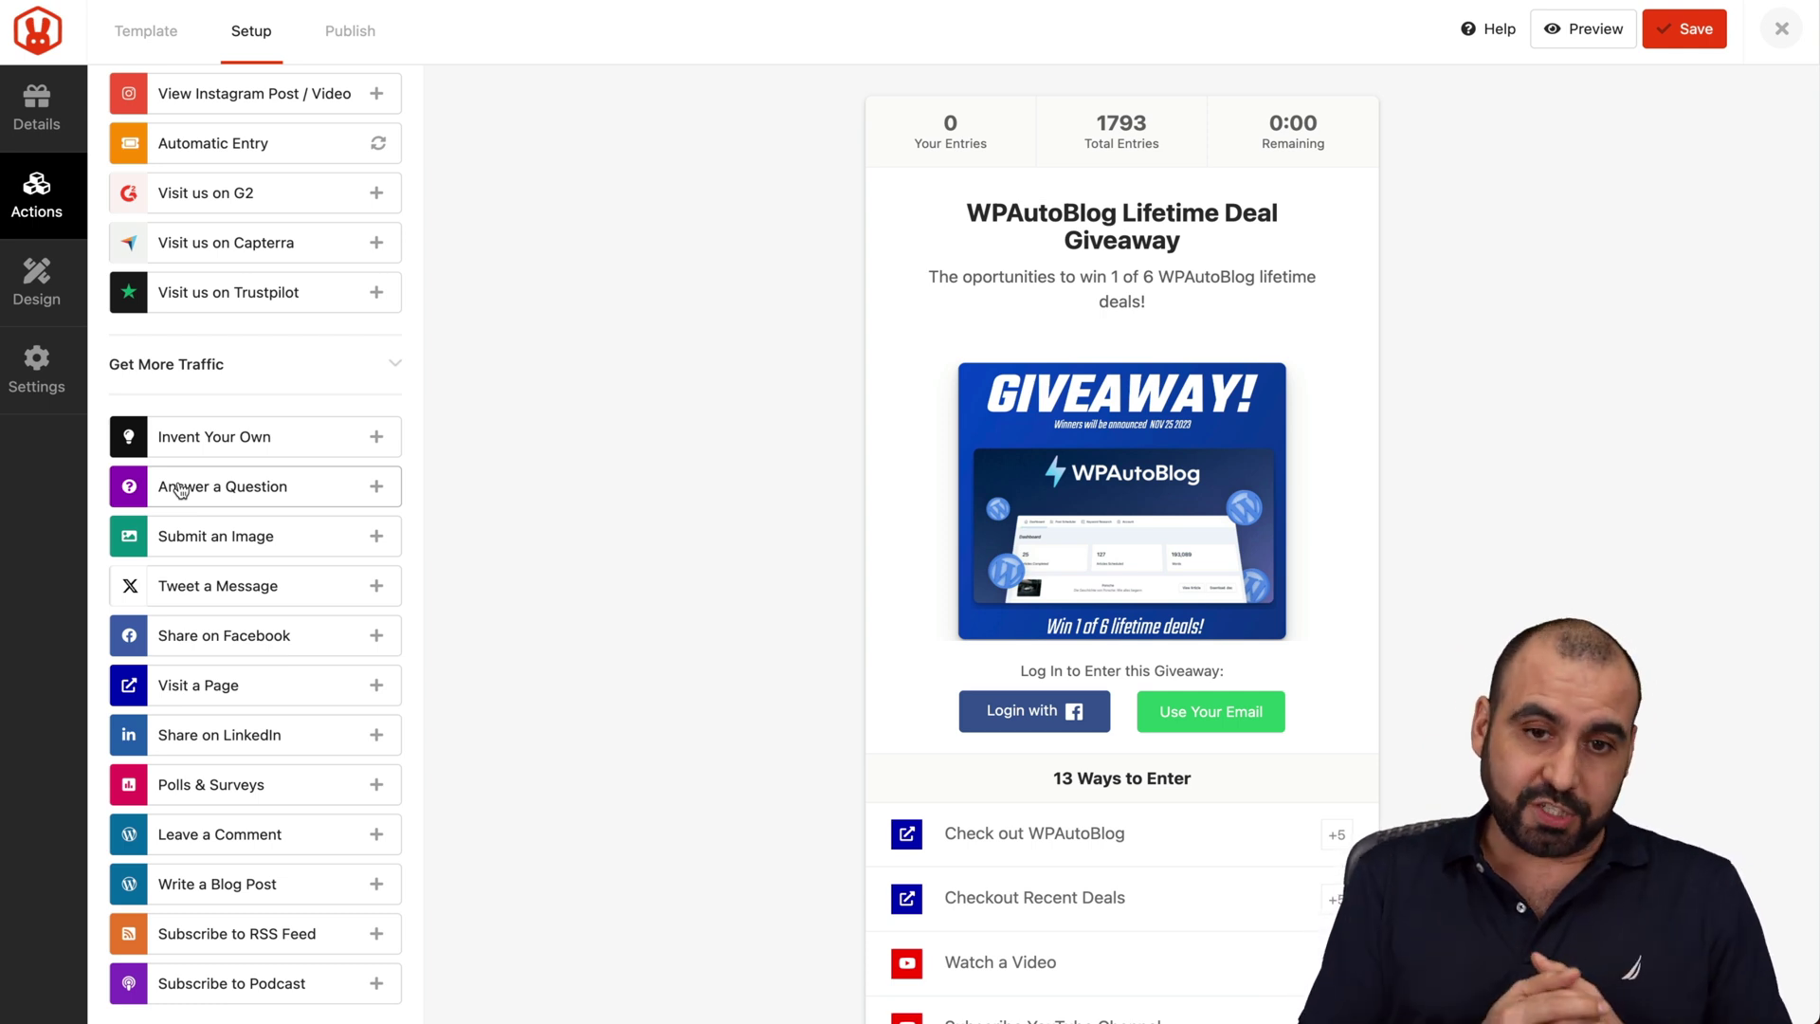
pyautogui.scroll(10, 181, 489)
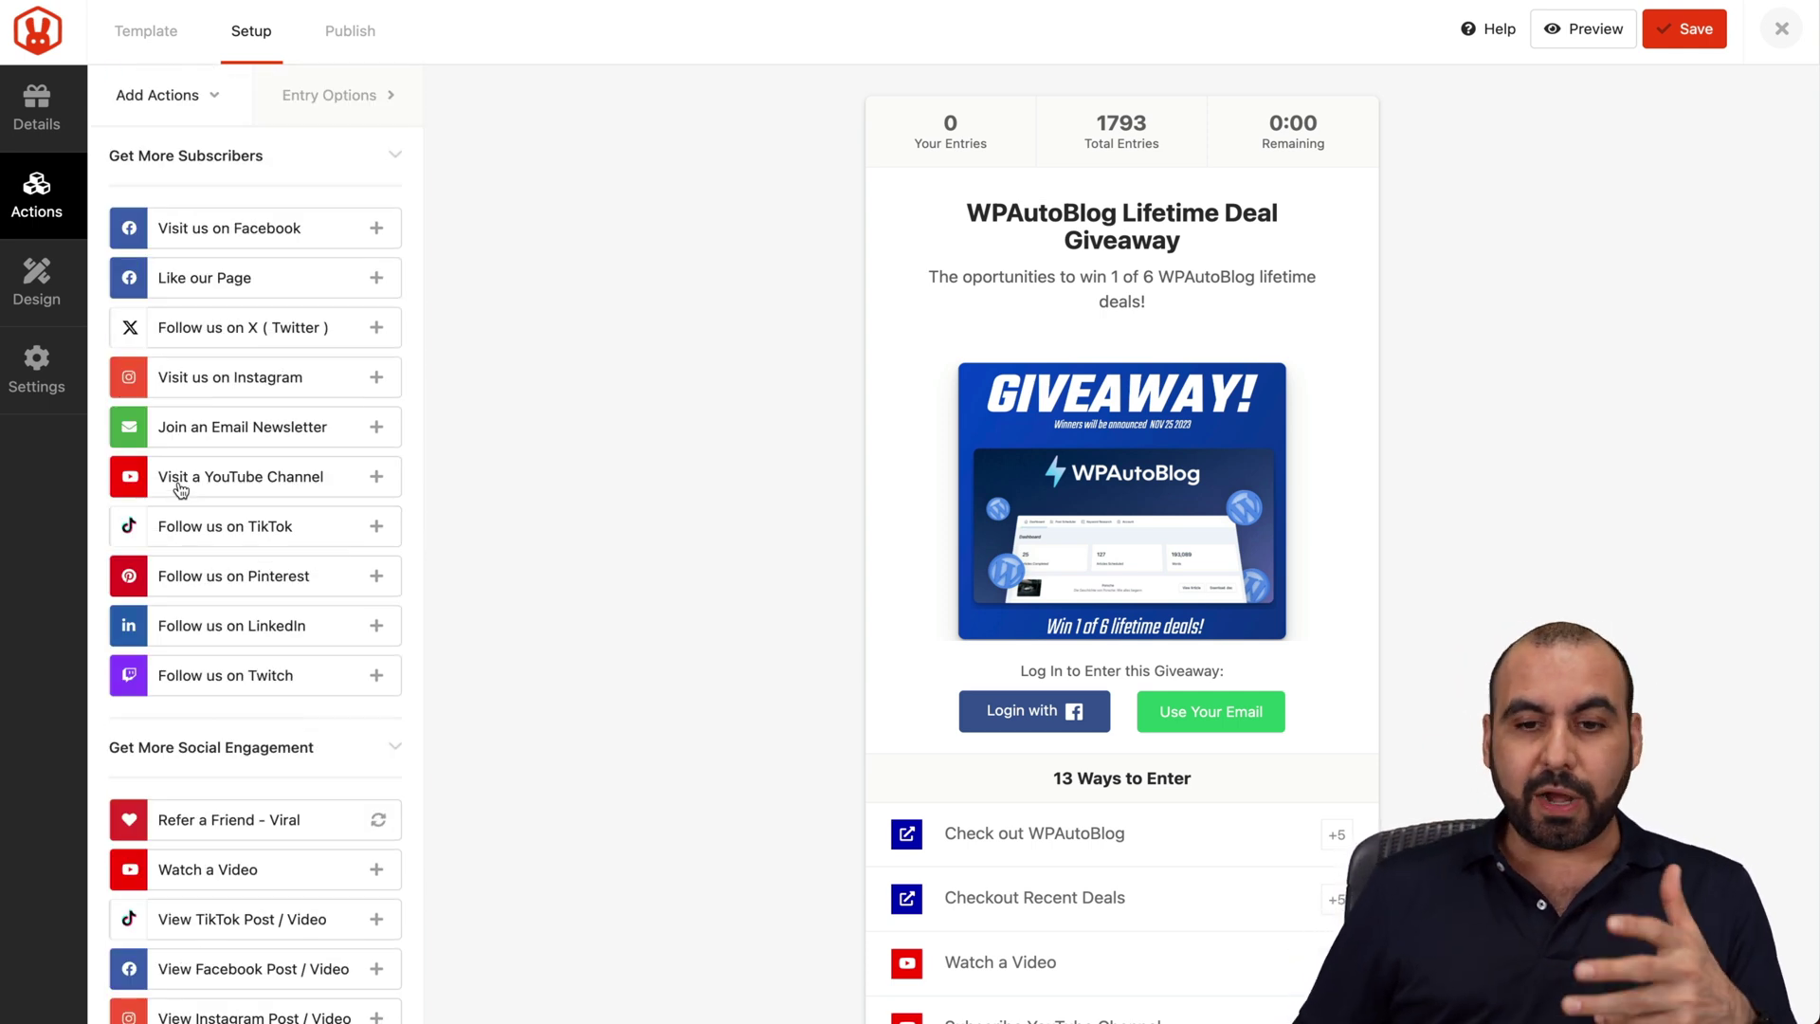
pyautogui.click(57, 282)
# Step: Review the General settings: Show Winners on, 3 sign-ups per IP, empty page permalink
pyautogui.scroll(-1, 260, 402)
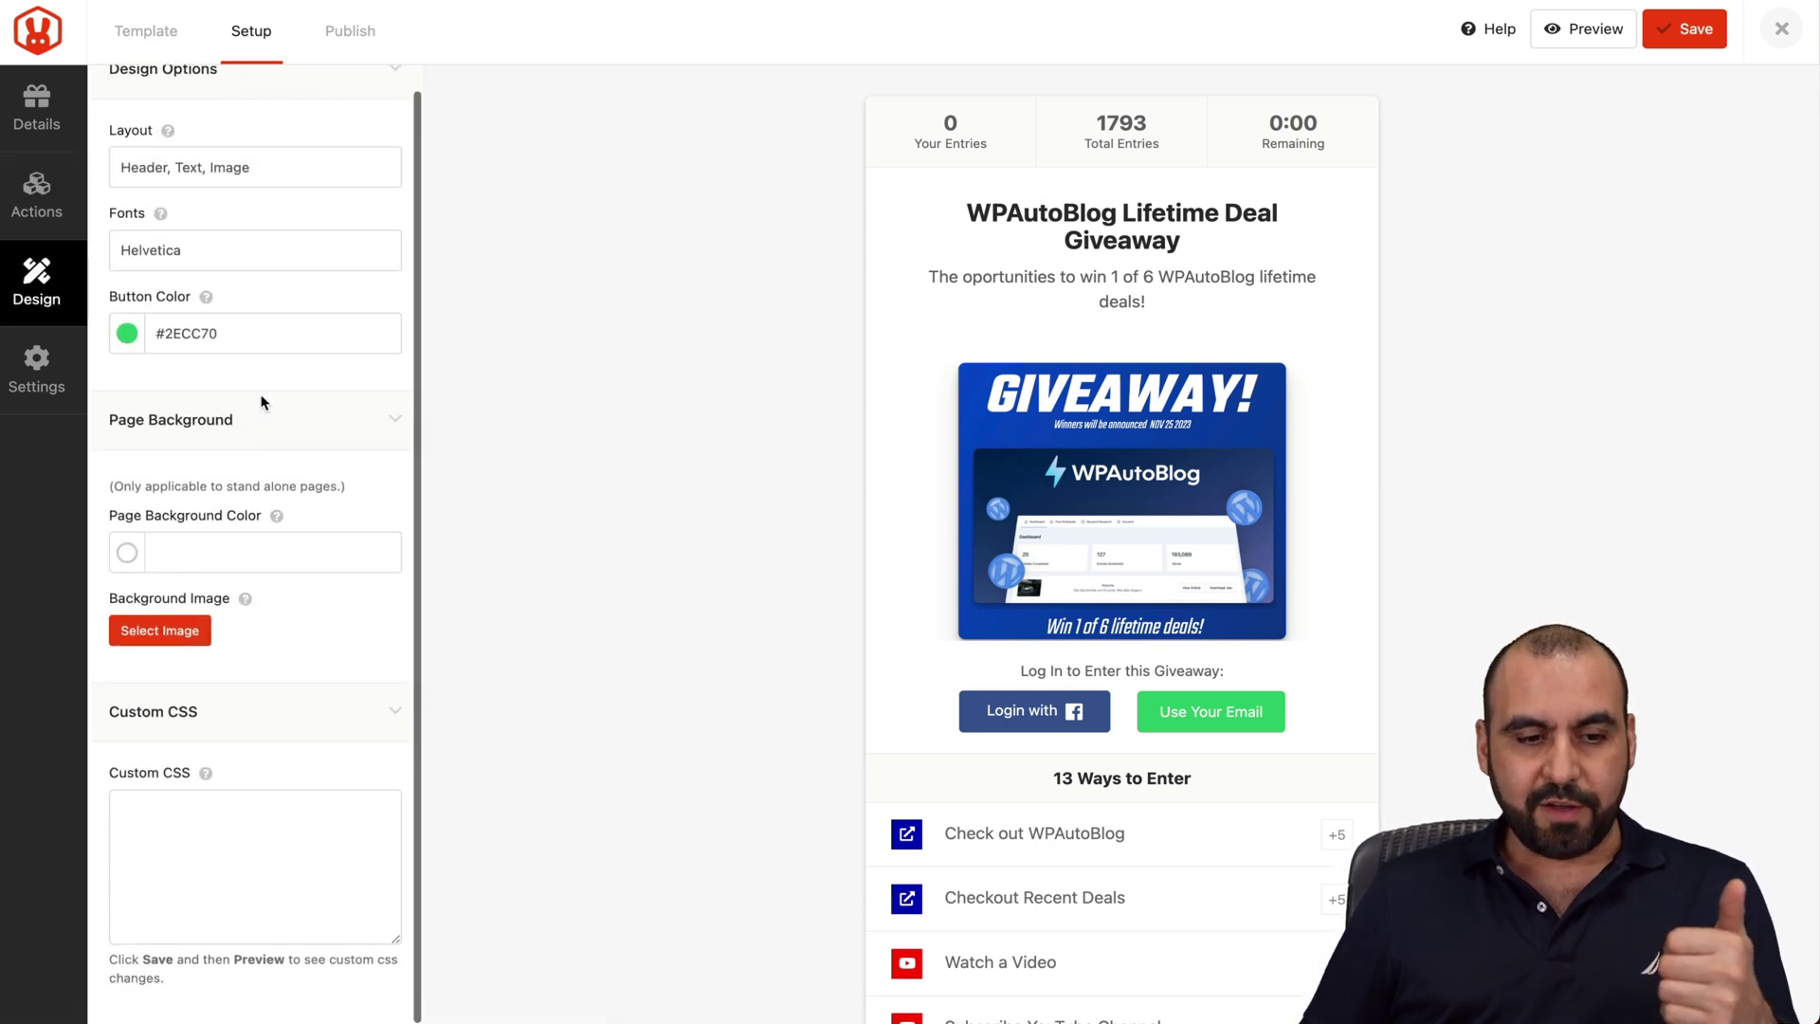
pyautogui.scroll(1, 261, 399)
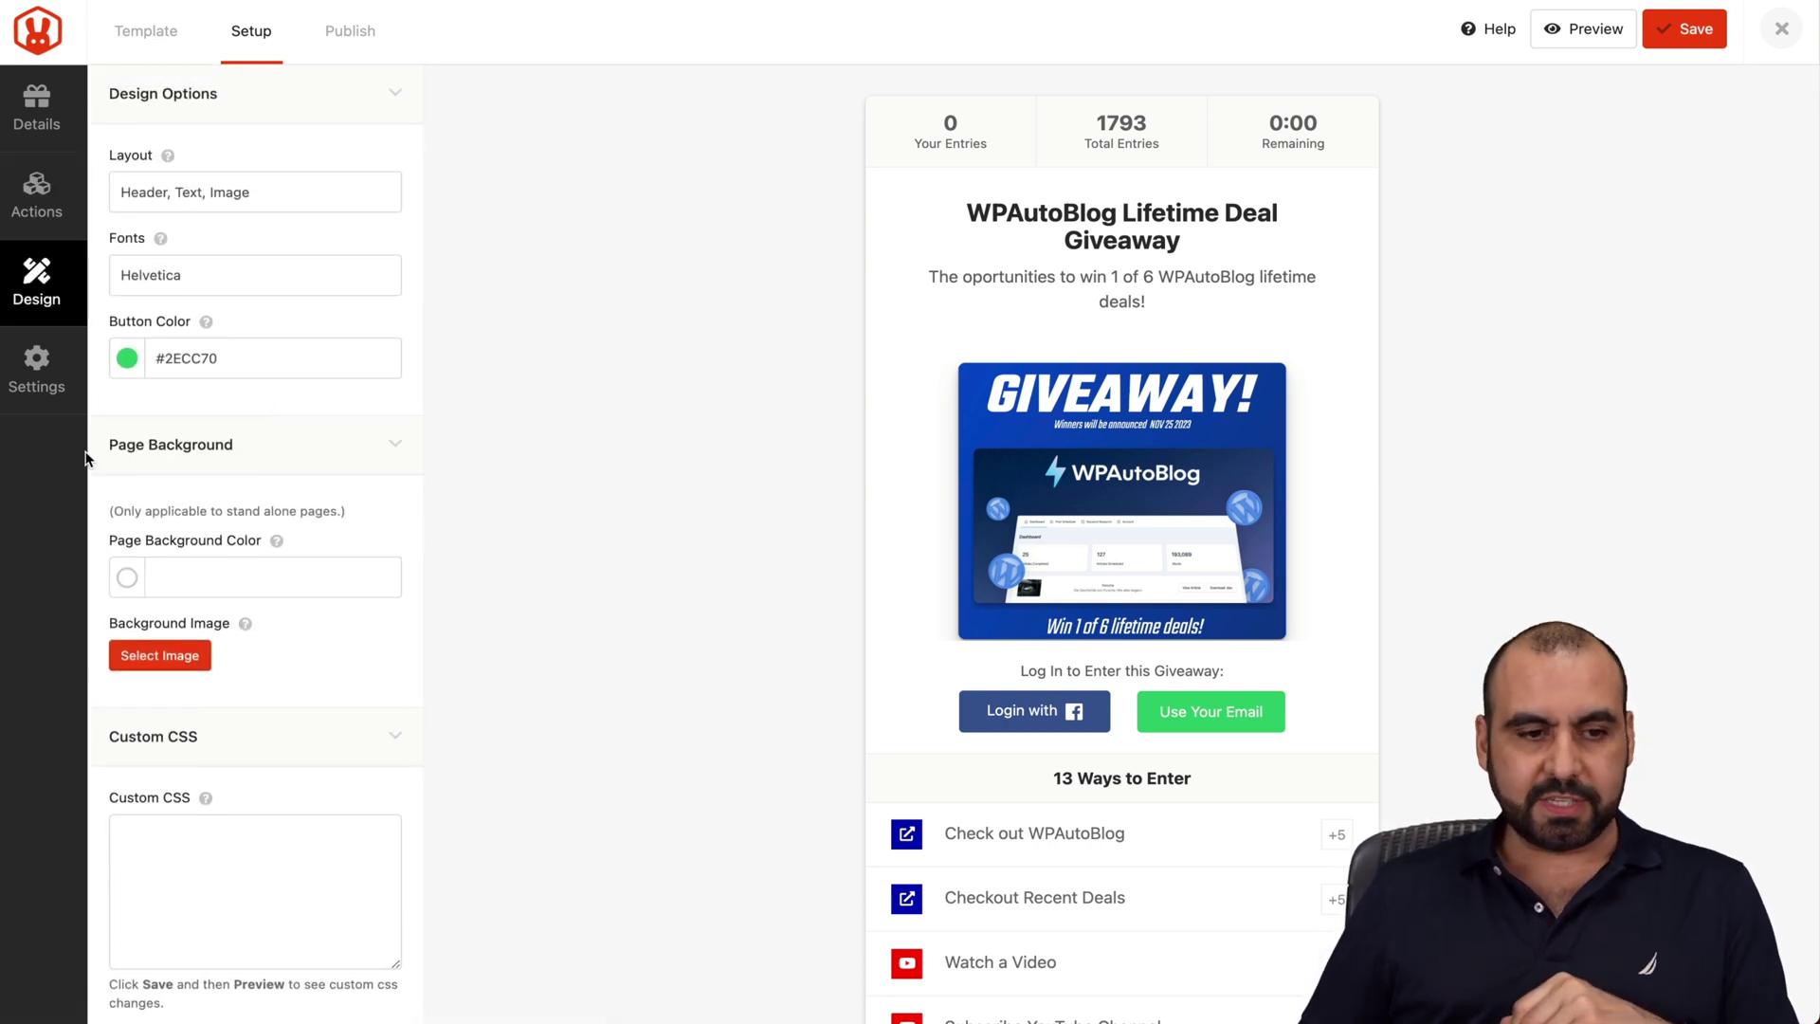
pyautogui.click(46, 372)
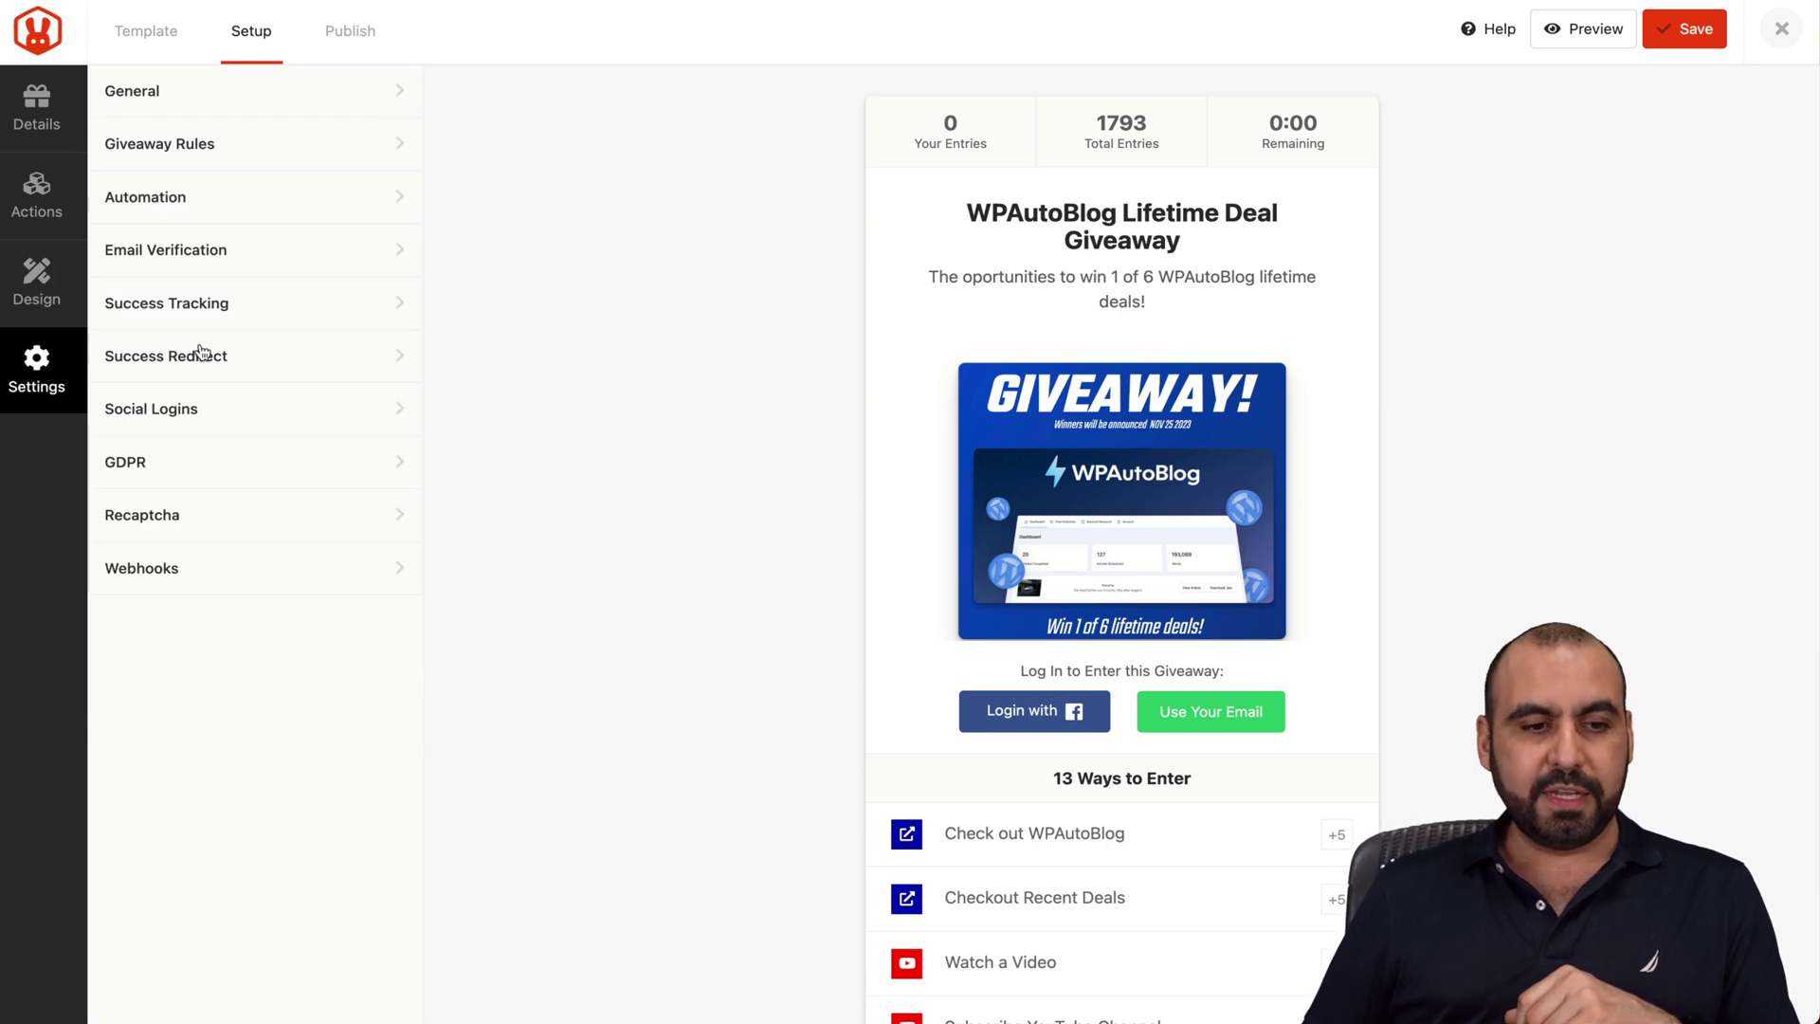
pyautogui.click(249, 107)
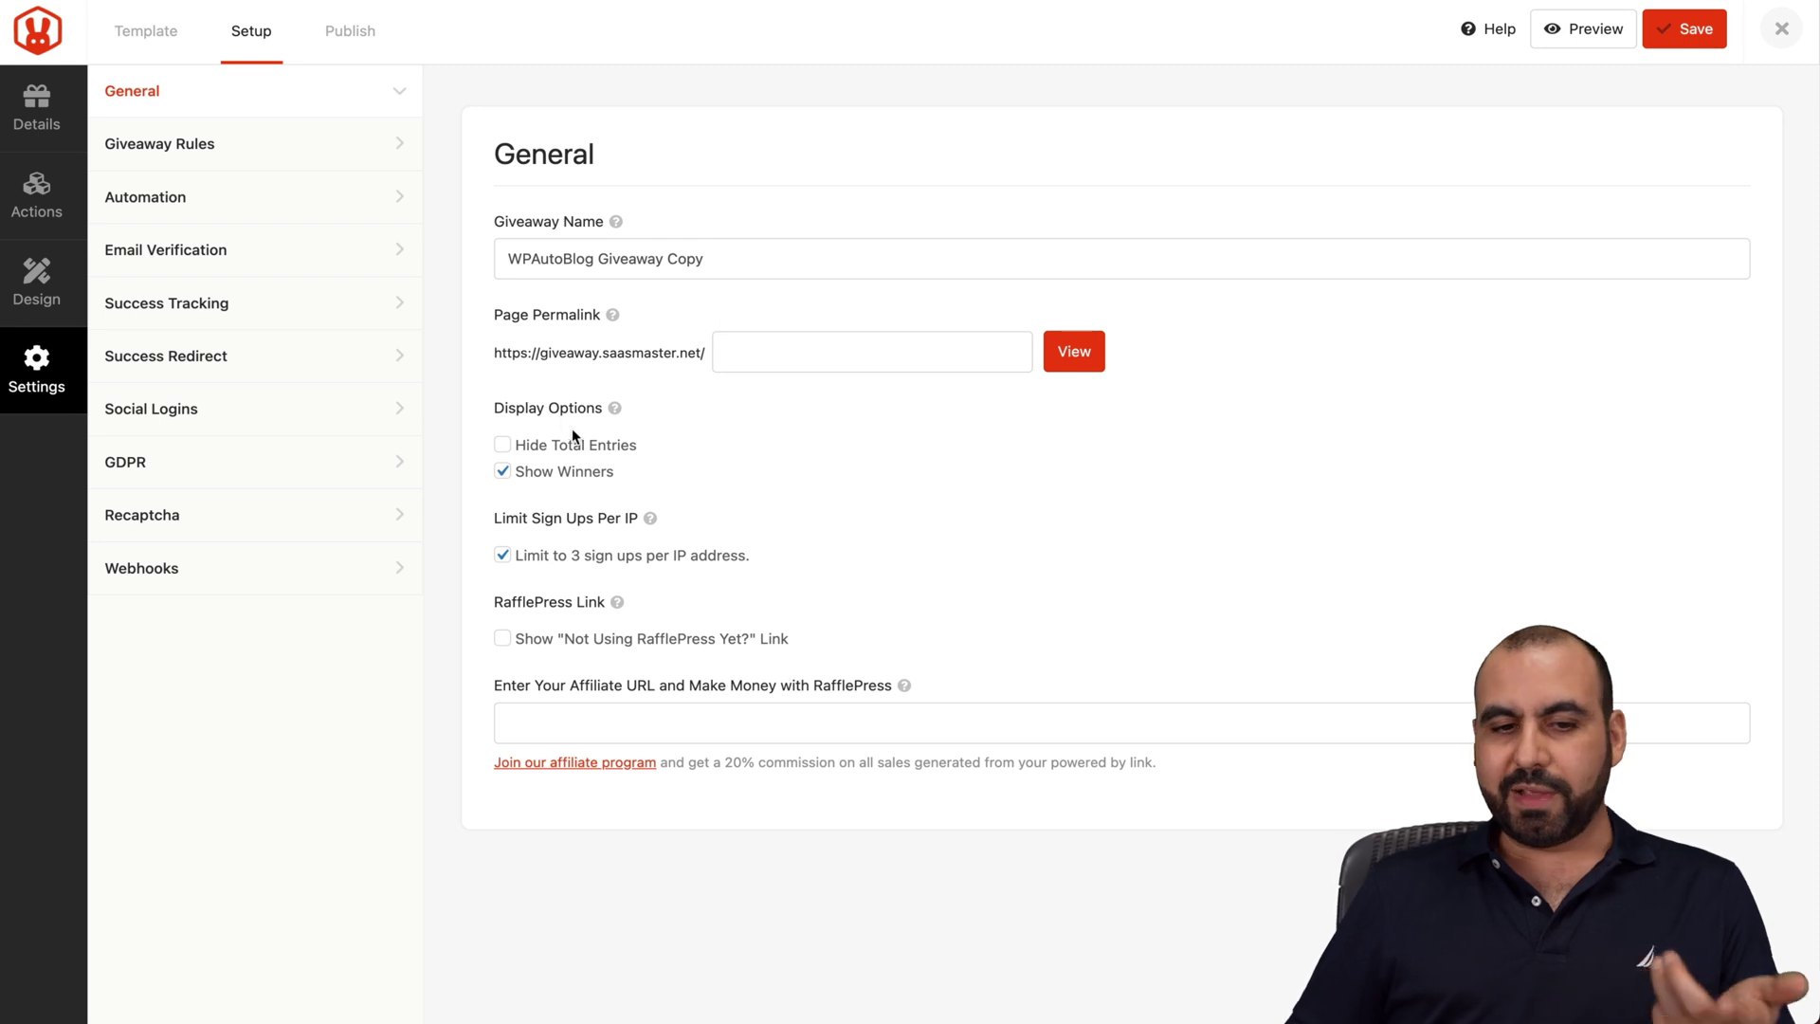
pyautogui.click(821, 346)
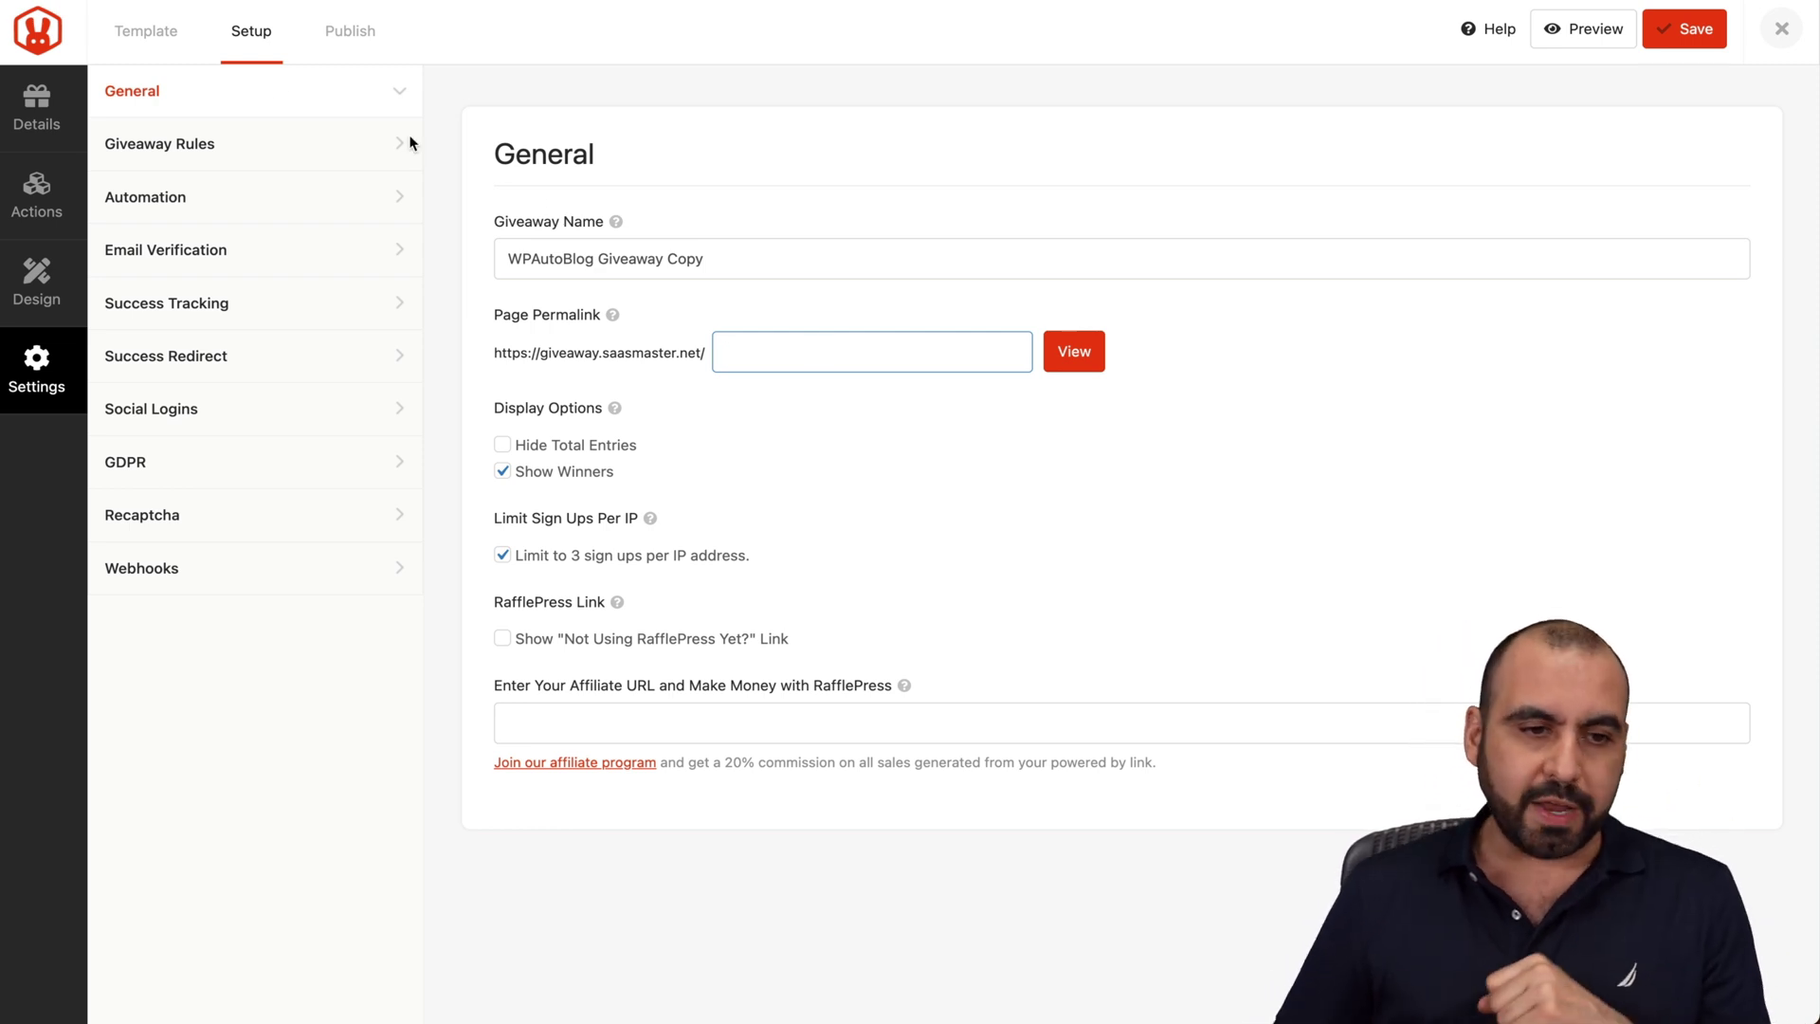
# Step: Check each setting from Giveaway Rules through Webhooks, then show the Publish Options
pyautogui.click(289, 156)
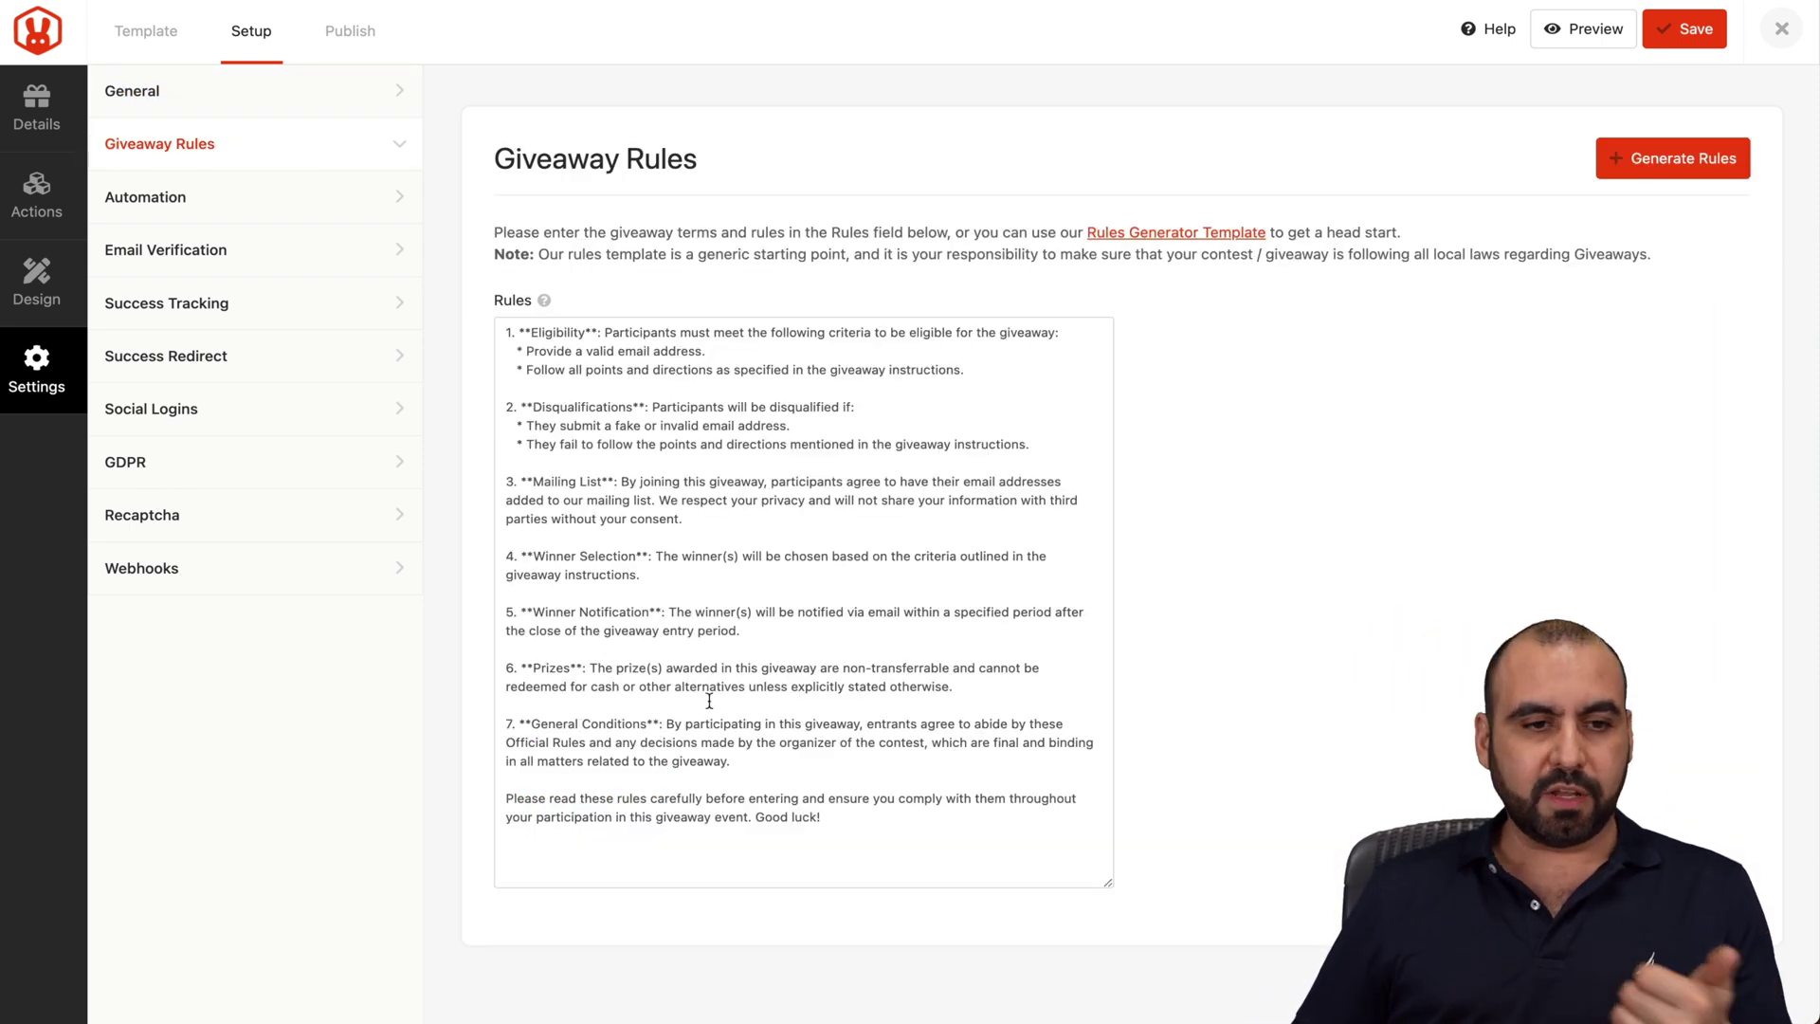
pyautogui.click(201, 211)
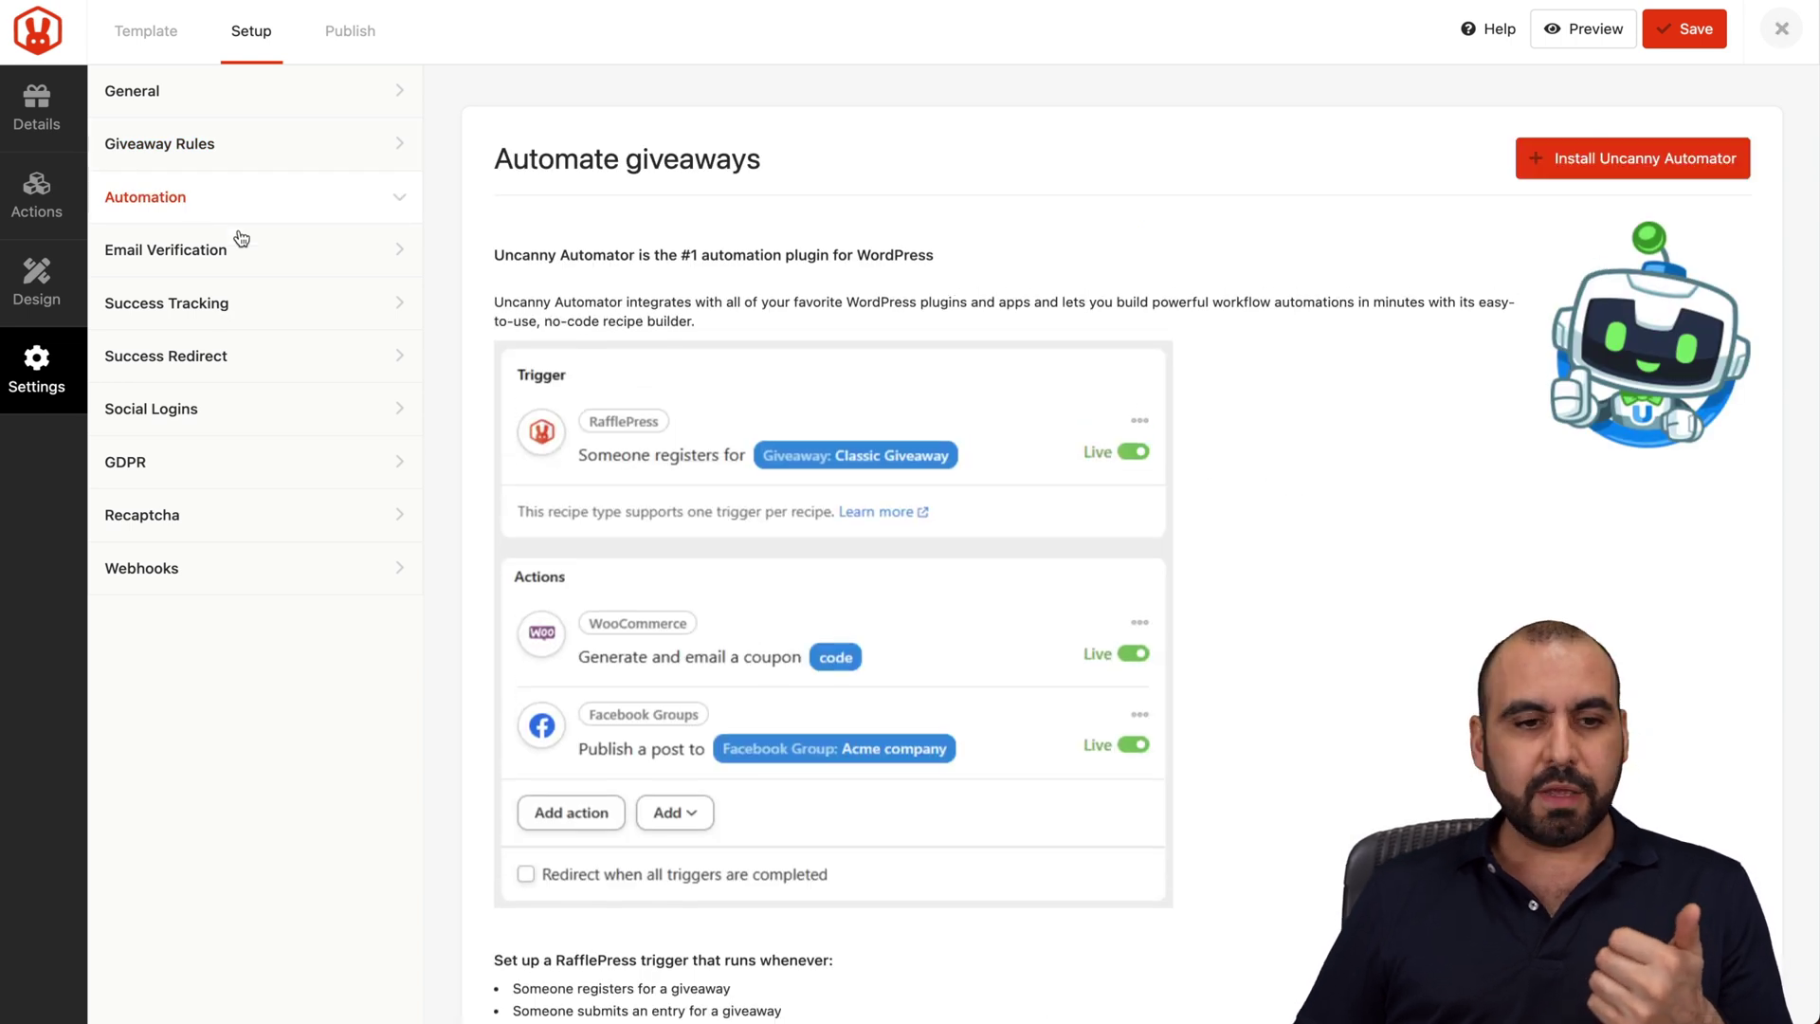
pyautogui.click(250, 255)
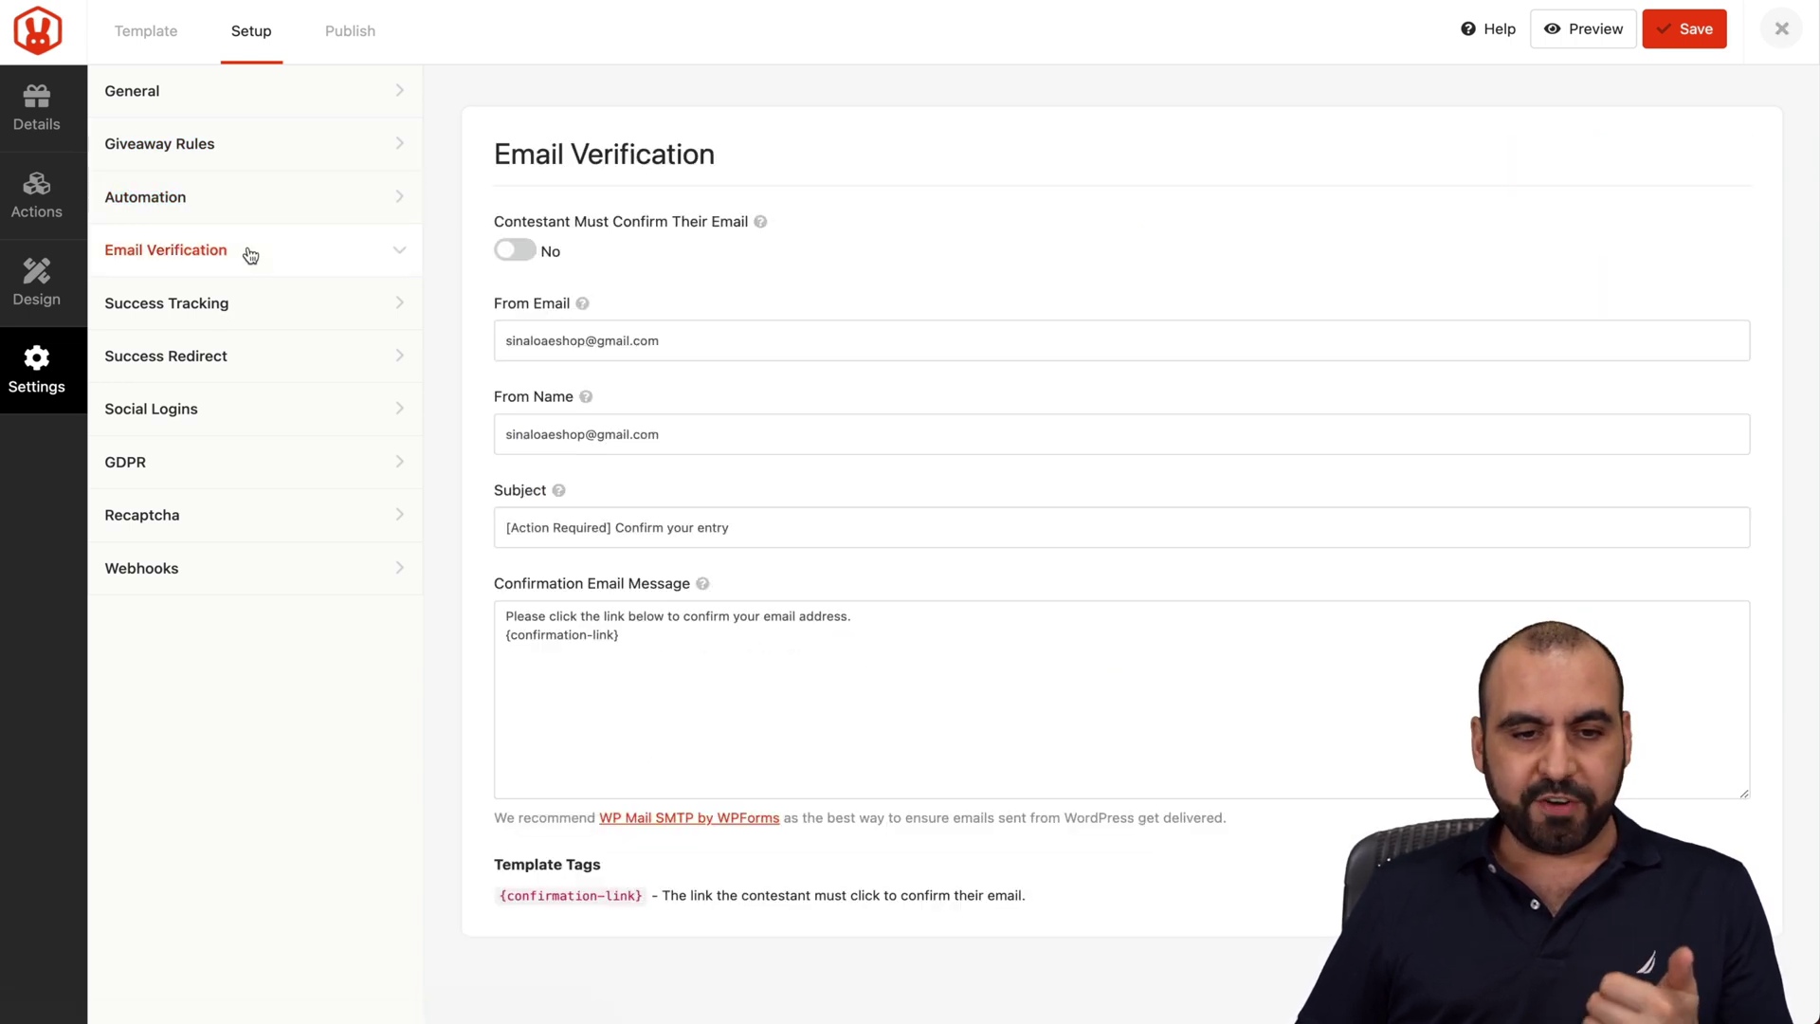
pyautogui.click(248, 303)
pyautogui.click(280, 361)
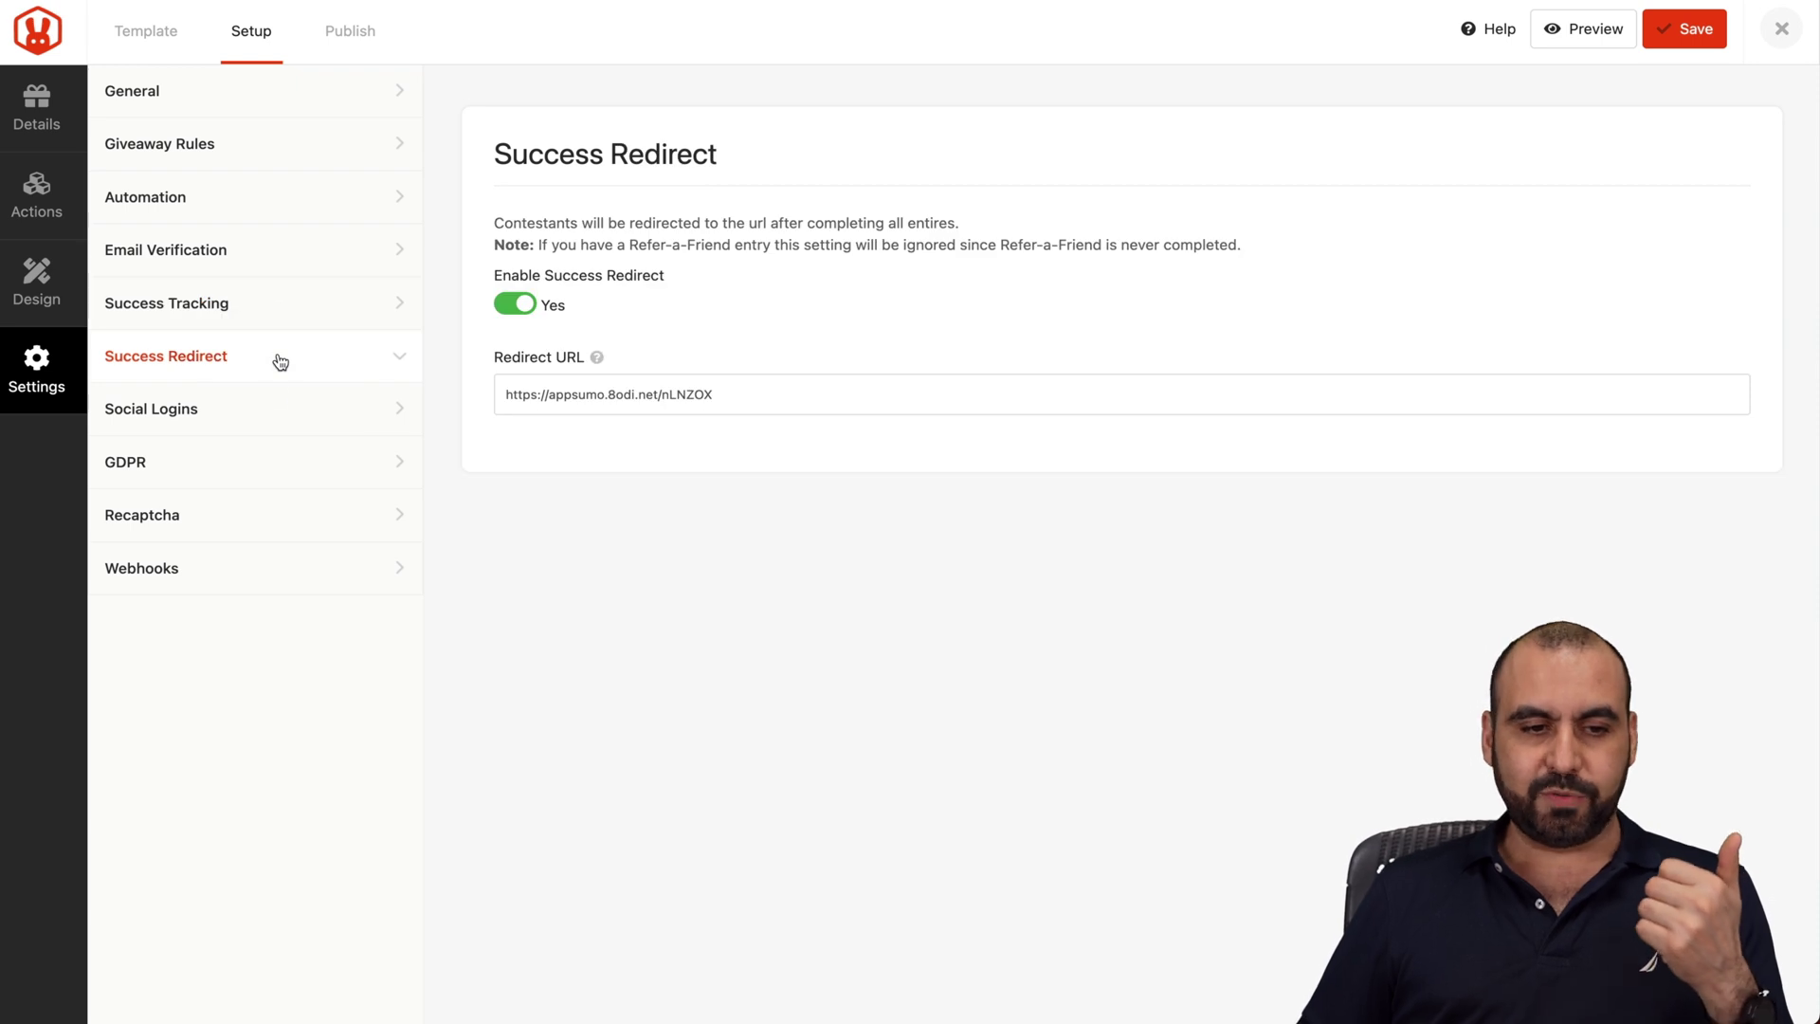
pyautogui.click(277, 417)
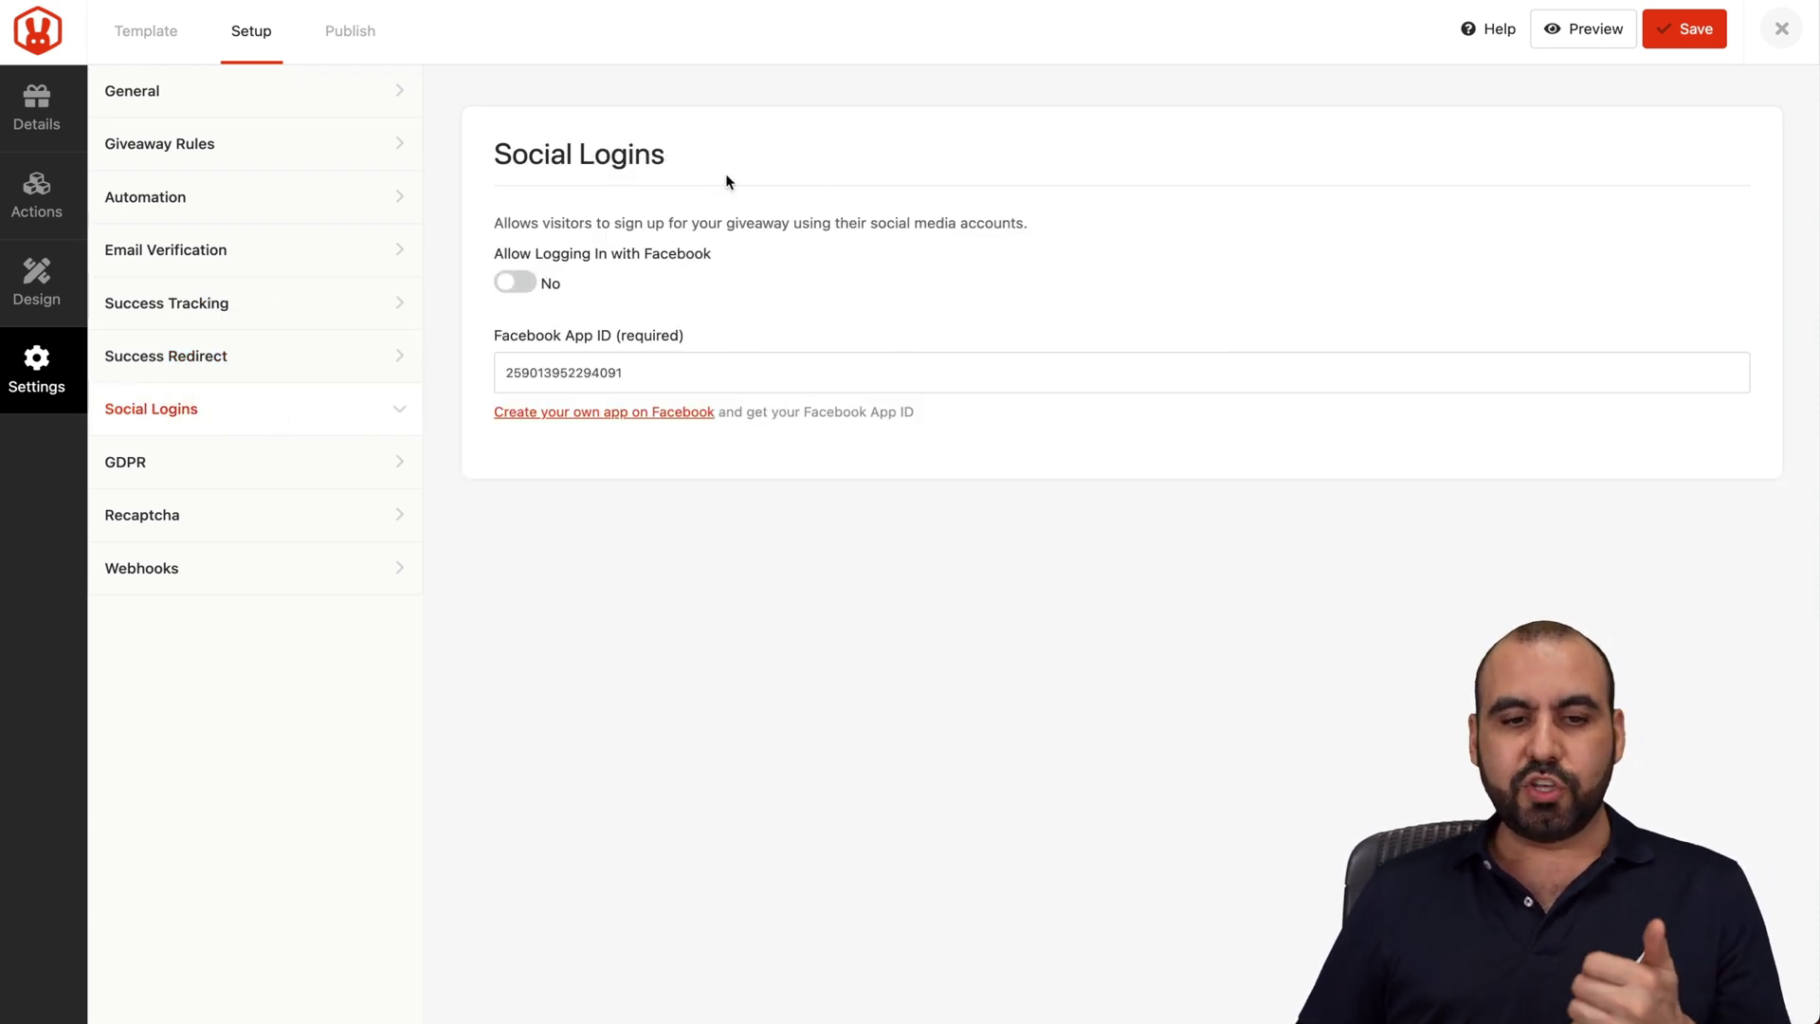
pyautogui.click(304, 460)
pyautogui.click(284, 523)
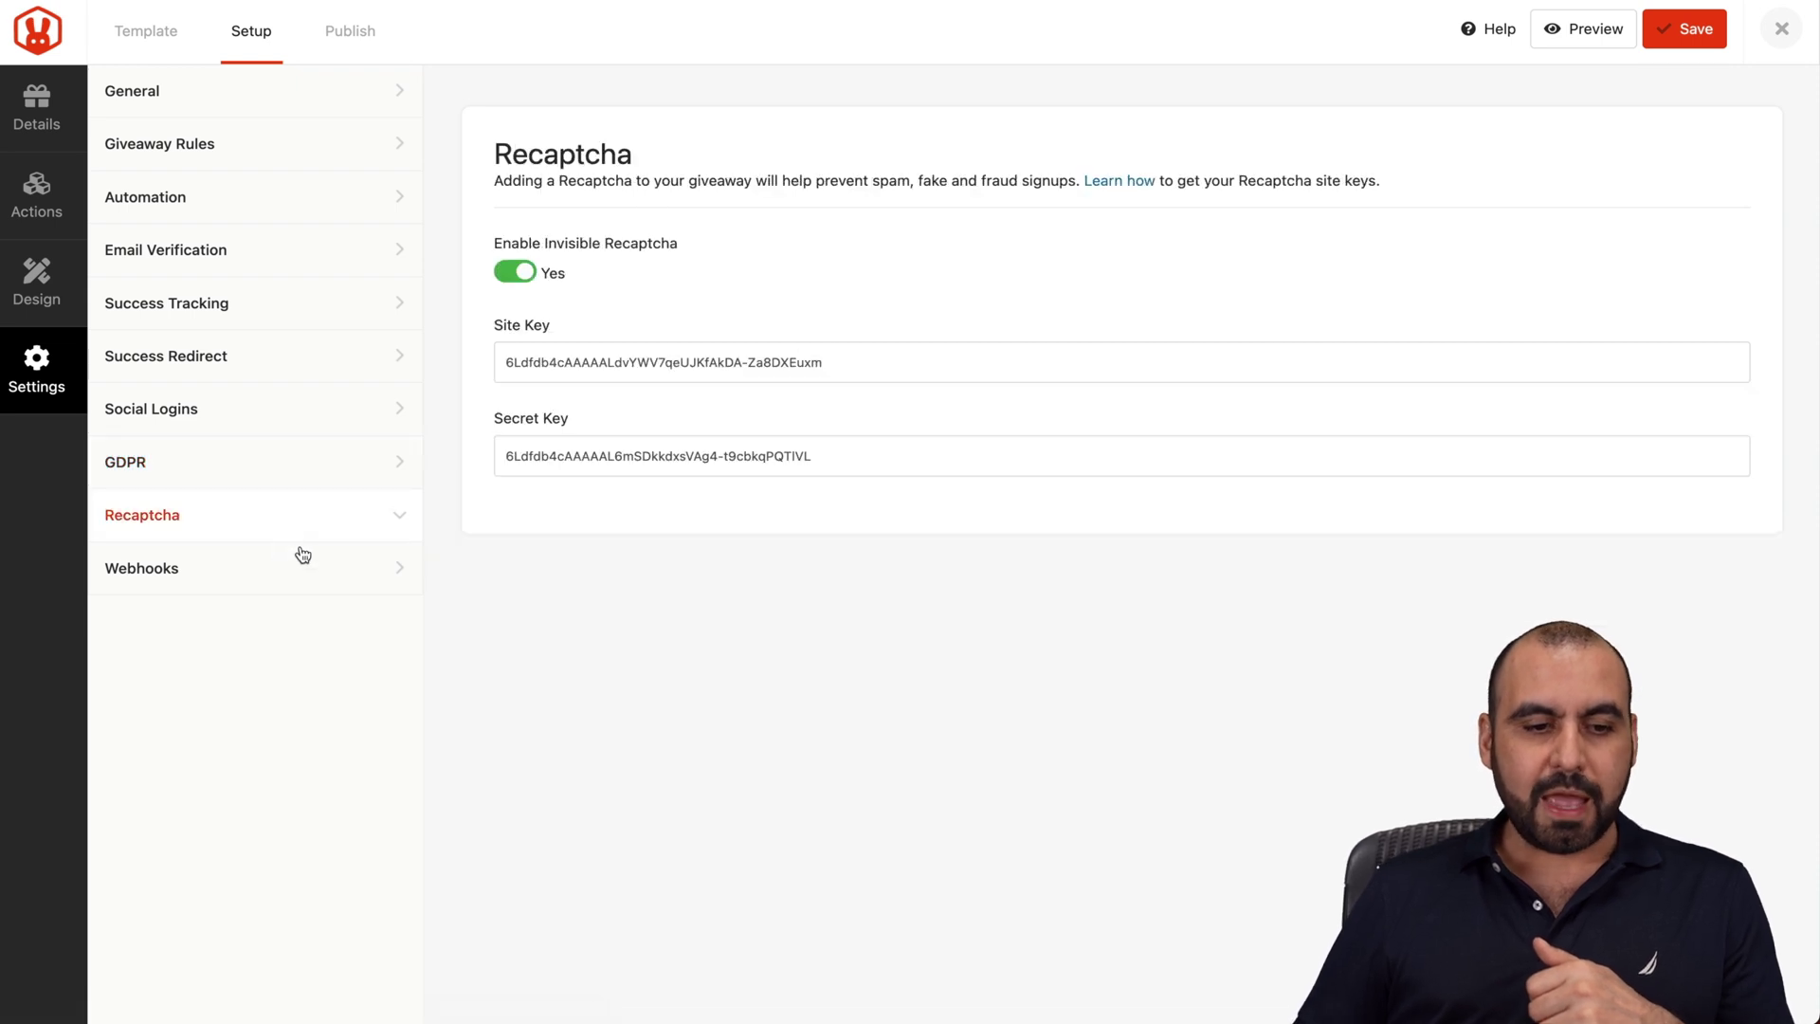
pyautogui.click(301, 555)
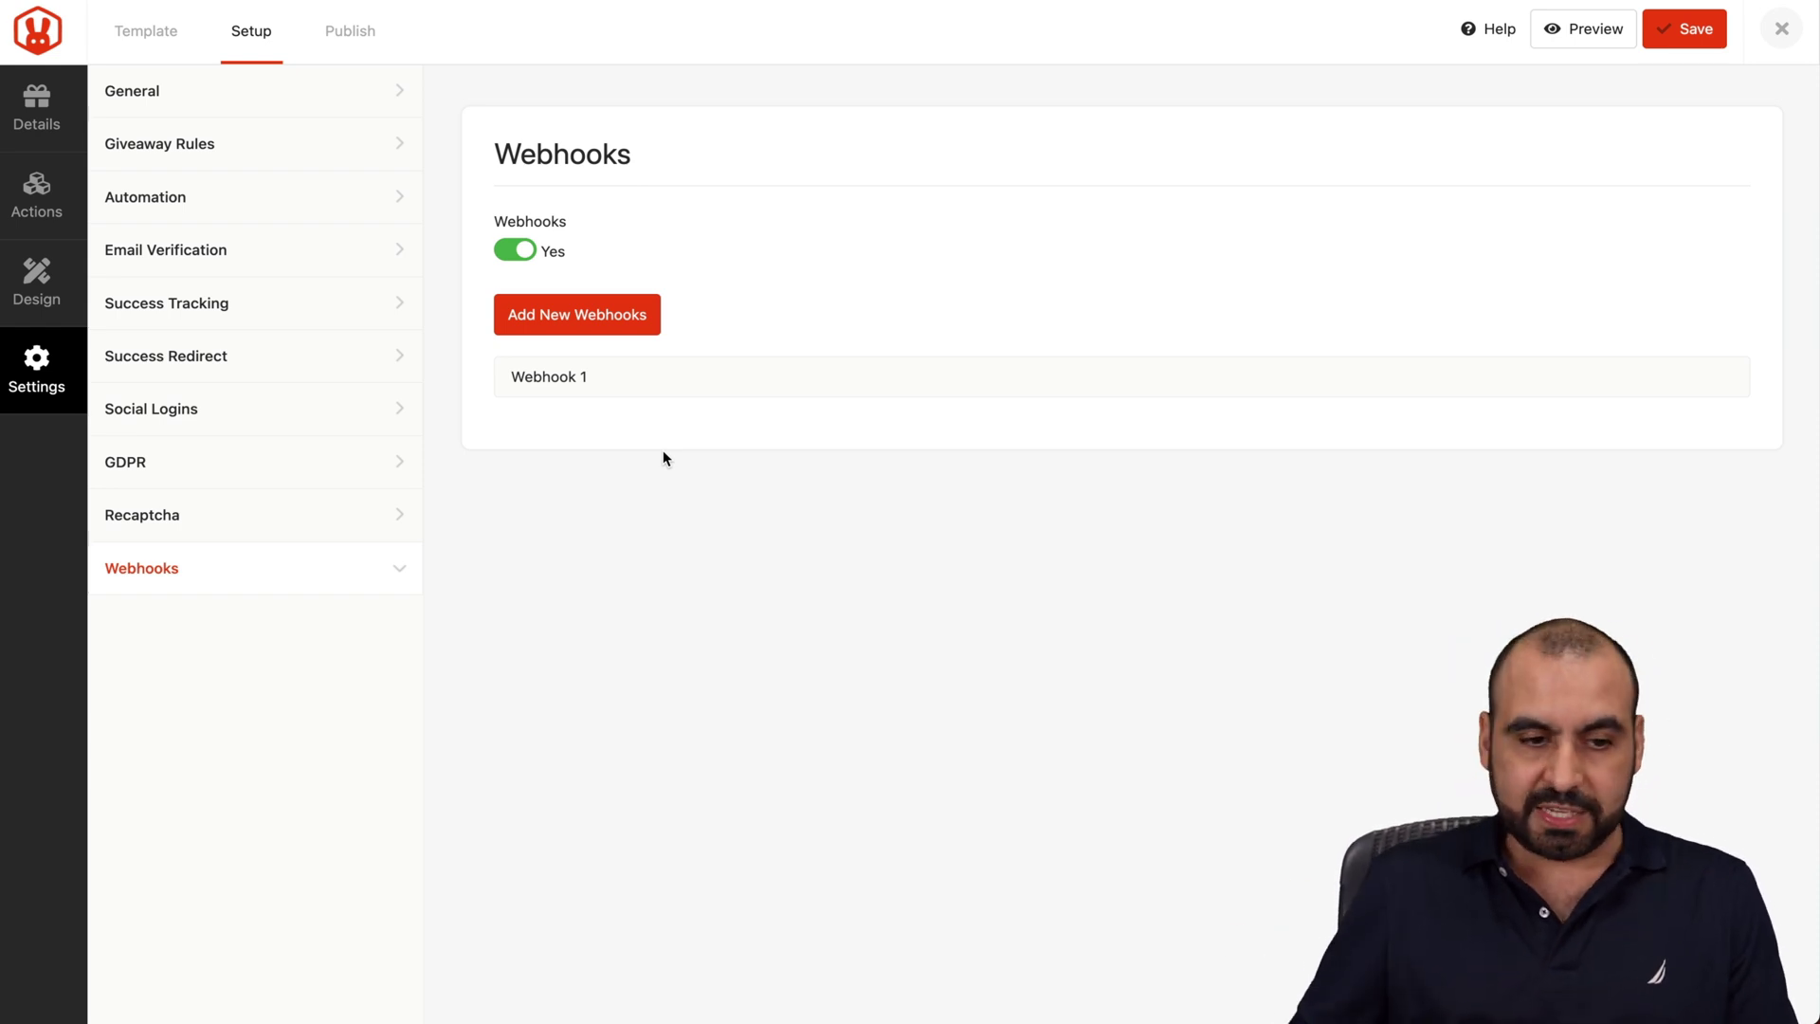
pyautogui.click(350, 31)
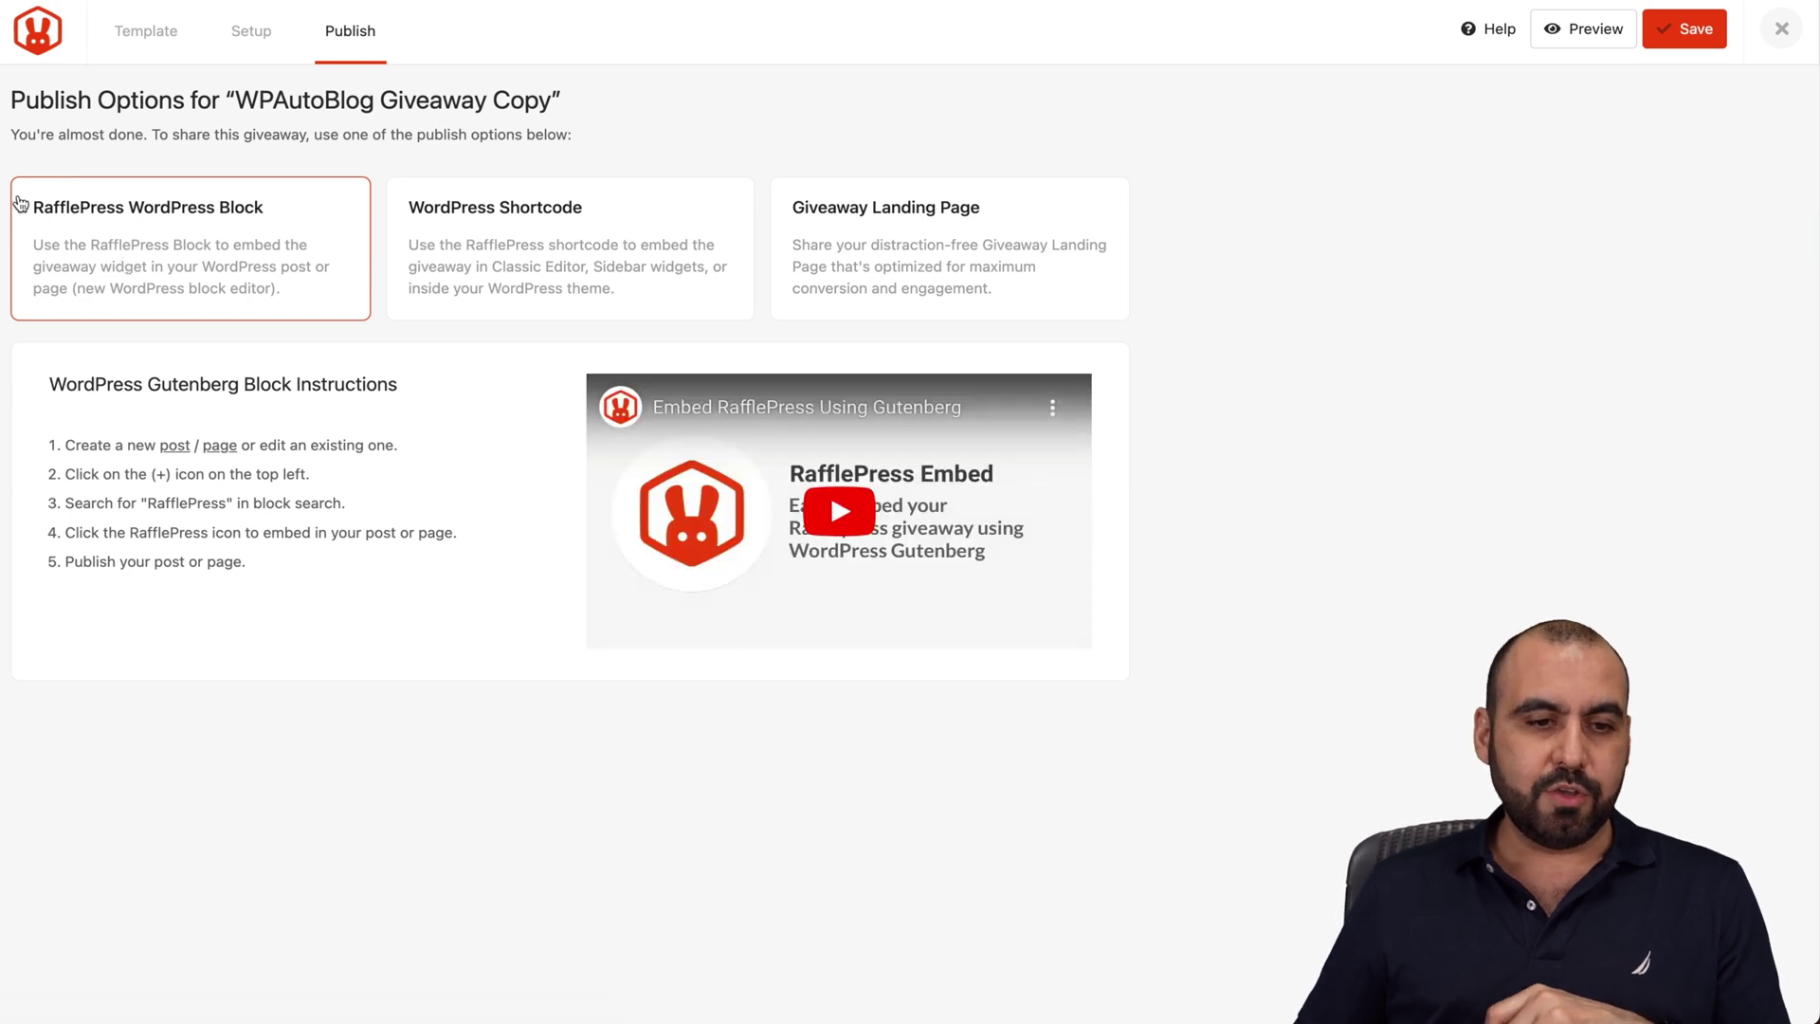
# Step: Select the shortcode [rafflepress id="10"], then show the Giveaway Landing Page option
pyautogui.click(683, 258)
pyautogui.moveTo(97, 671); pyautogui.dragTo(298, 673)
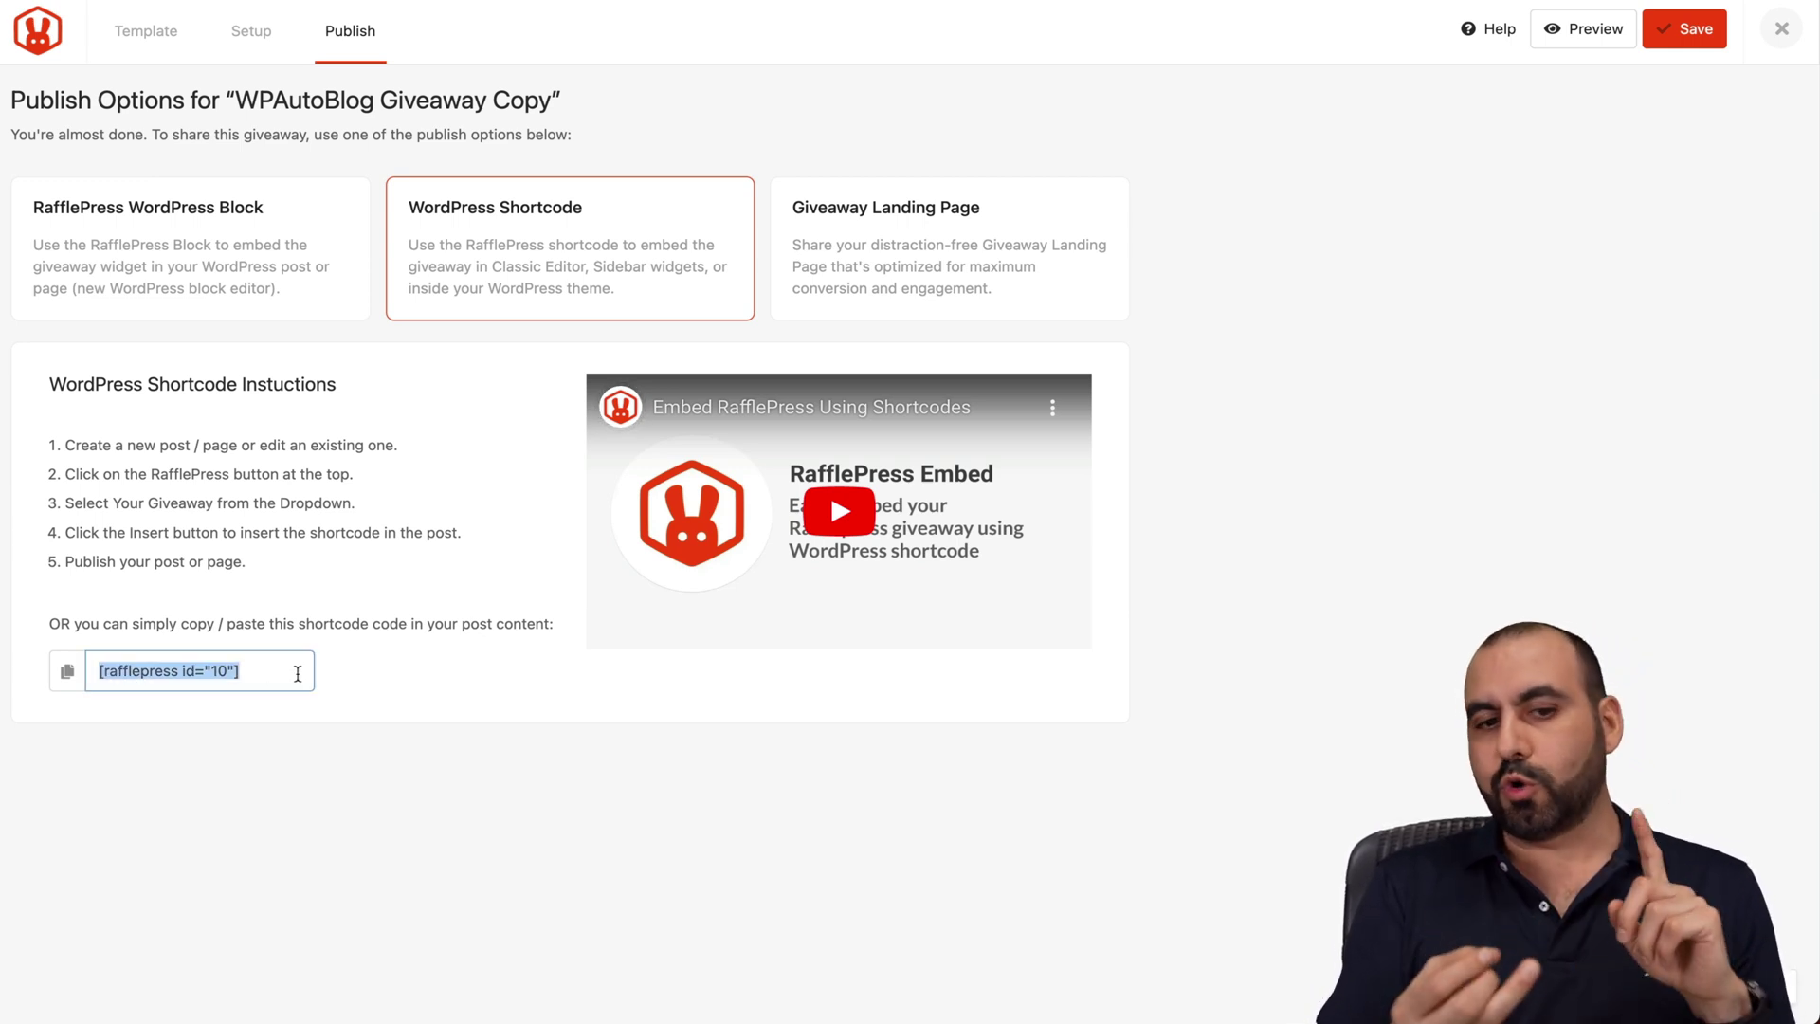
pyautogui.click(974, 251)
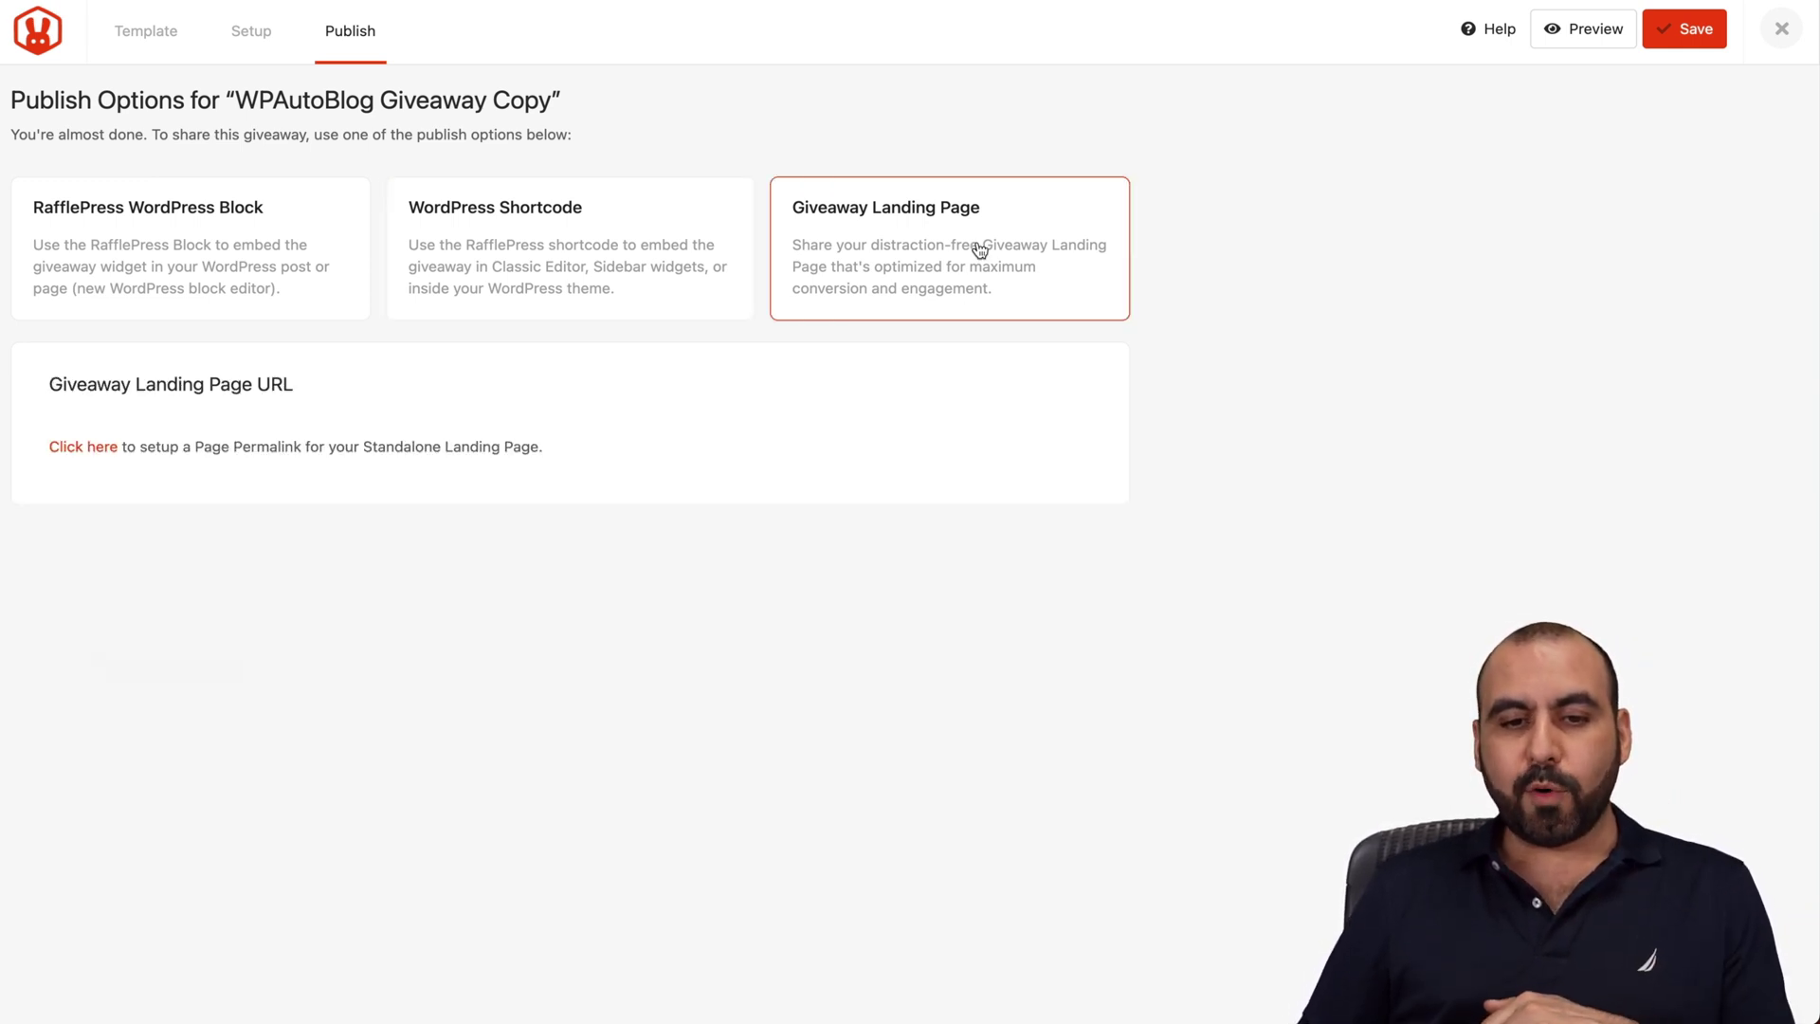